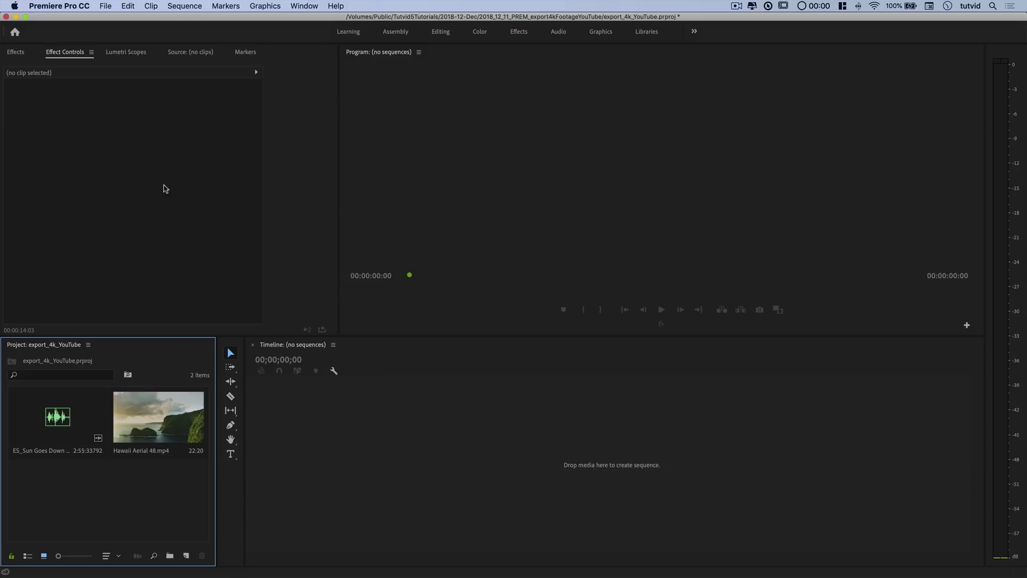
# Open the File menu in the export_4k_YouTube project.
pyautogui.click(105, 6)
# Start a new sequence from the Digital SLR 1080p preset DSLR 1080p24 (1920x1080, 23.976 fps).
pyautogui.moveTo(115, 21)
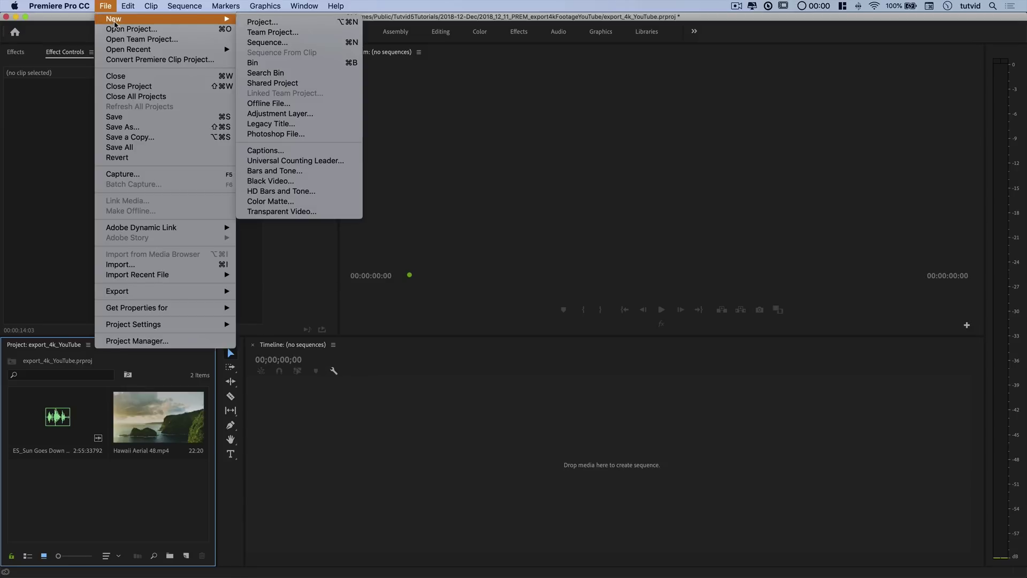
pyautogui.click(293, 43)
pyautogui.moveTo(478, 106); pyautogui.dragTo(409, 86)
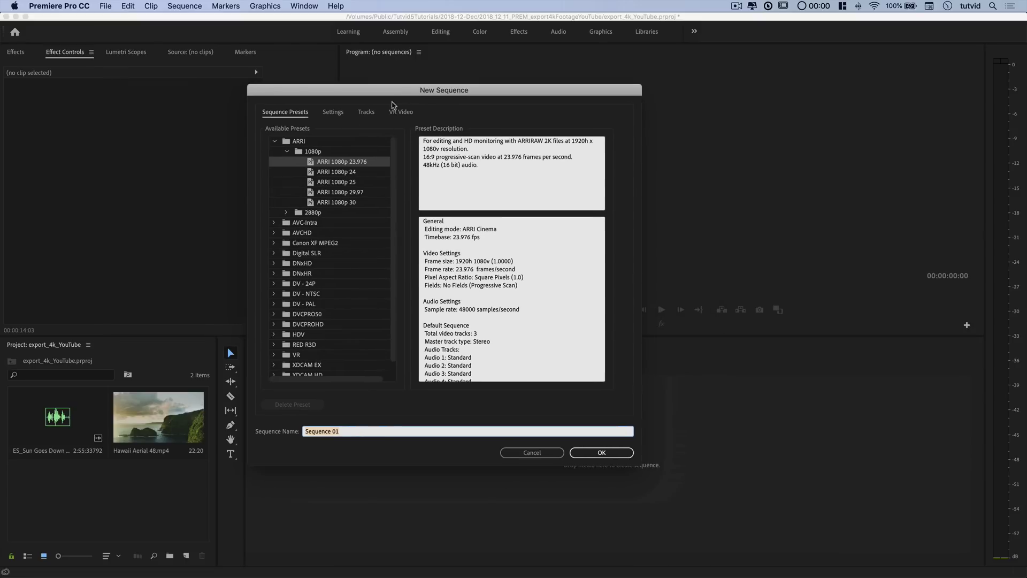
pyautogui.click(276, 255)
pyautogui.click(273, 254)
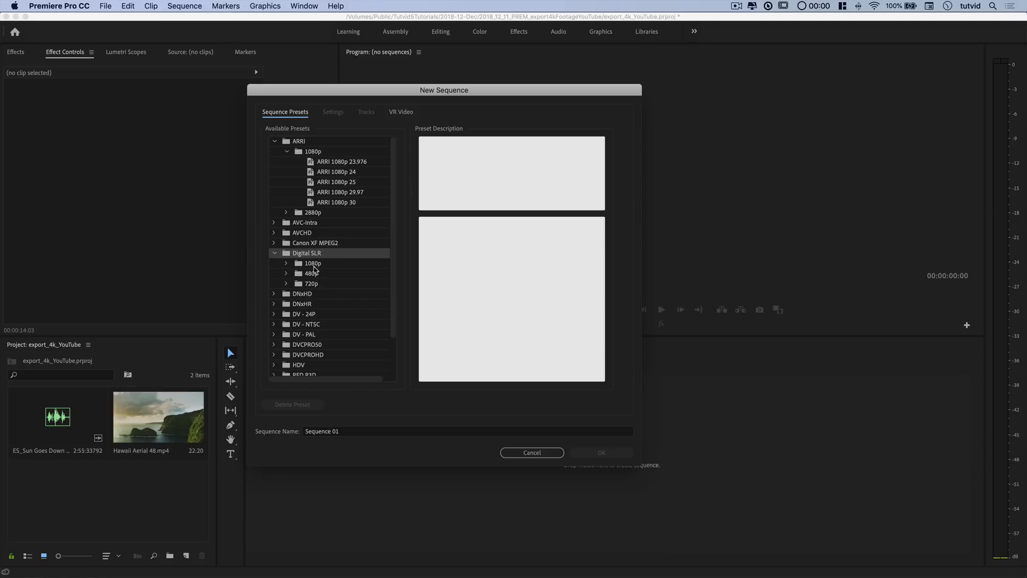
pyautogui.click(300, 265)
pyautogui.click(286, 263)
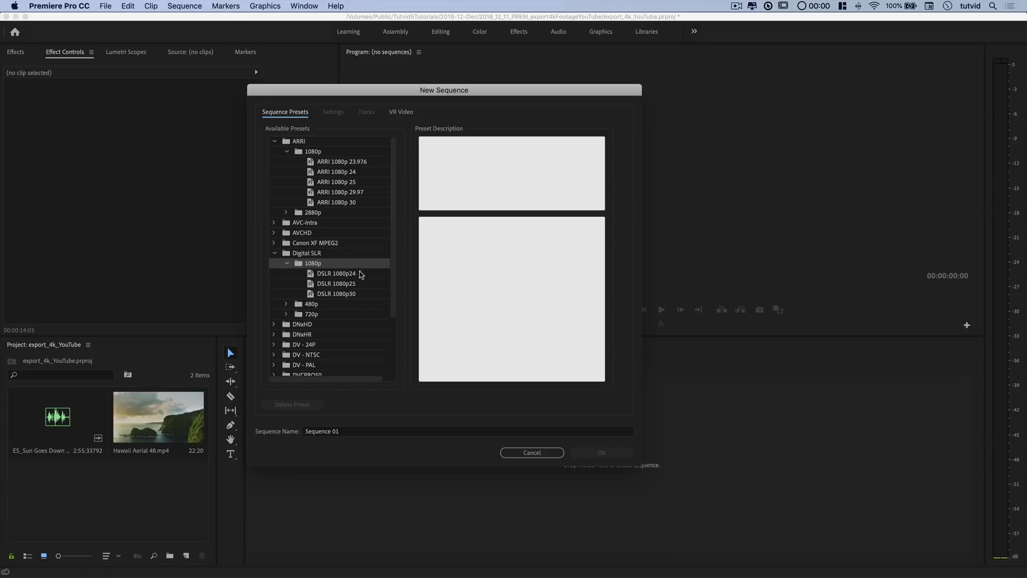
pyautogui.click(335, 276)
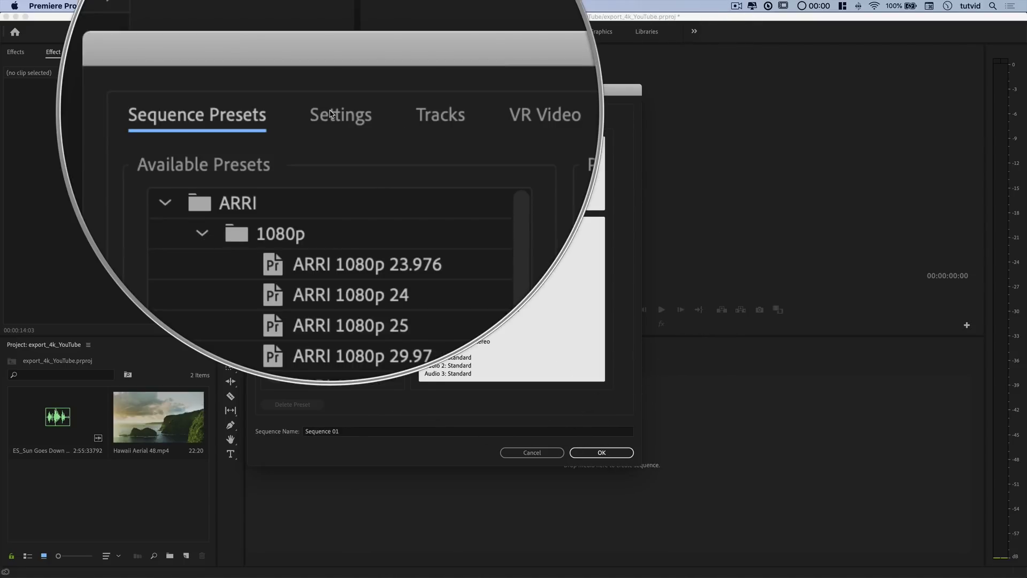
# Set the sequence frame size to 3840 x 2160 on the Settings tab.
pyautogui.click(333, 113)
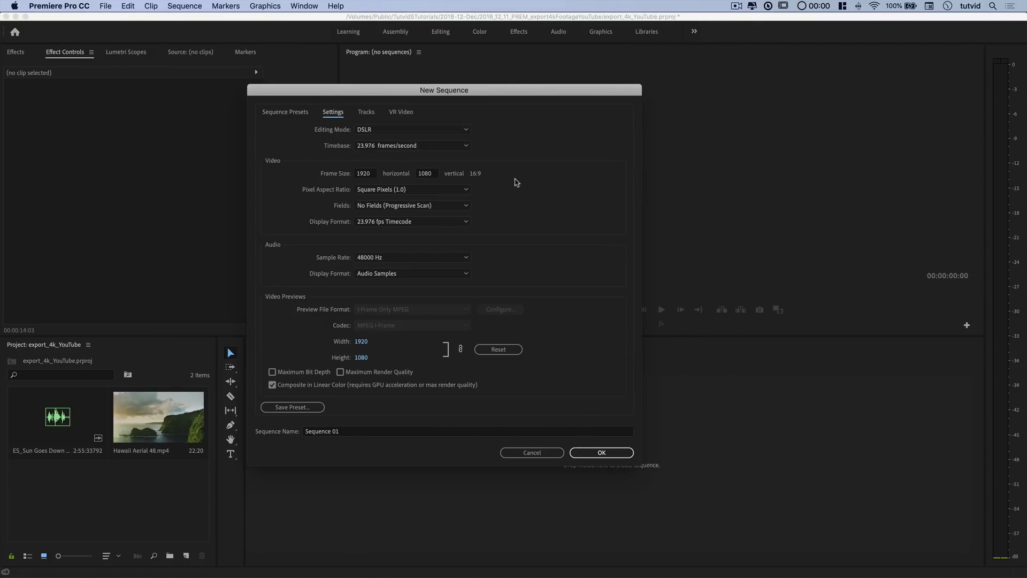
pyautogui.click(371, 174)
pyautogui.write('3840')
pyautogui.press('Tab')
pyautogui.write('2160')
pyautogui.press('Tab')
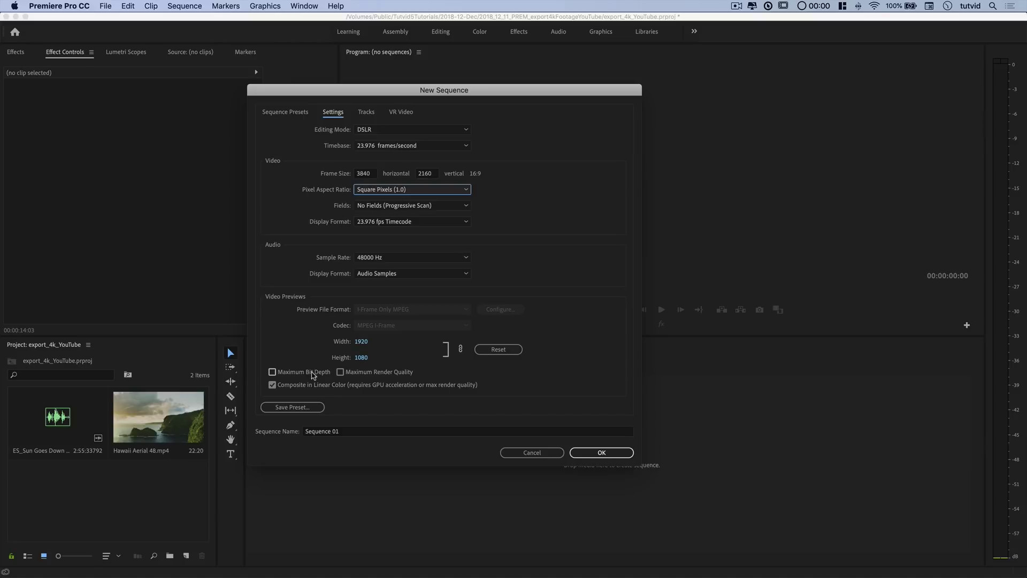
# Leave Maximum Bit Depth off, name the sequence '4k YouTube' and create it.
pyautogui.click(310, 376)
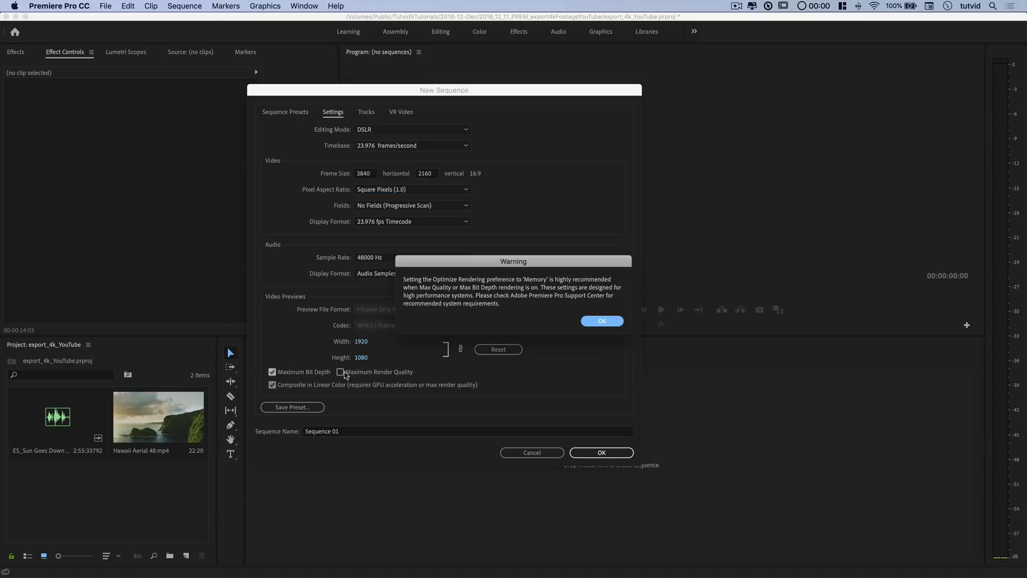
pyautogui.click(612, 321)
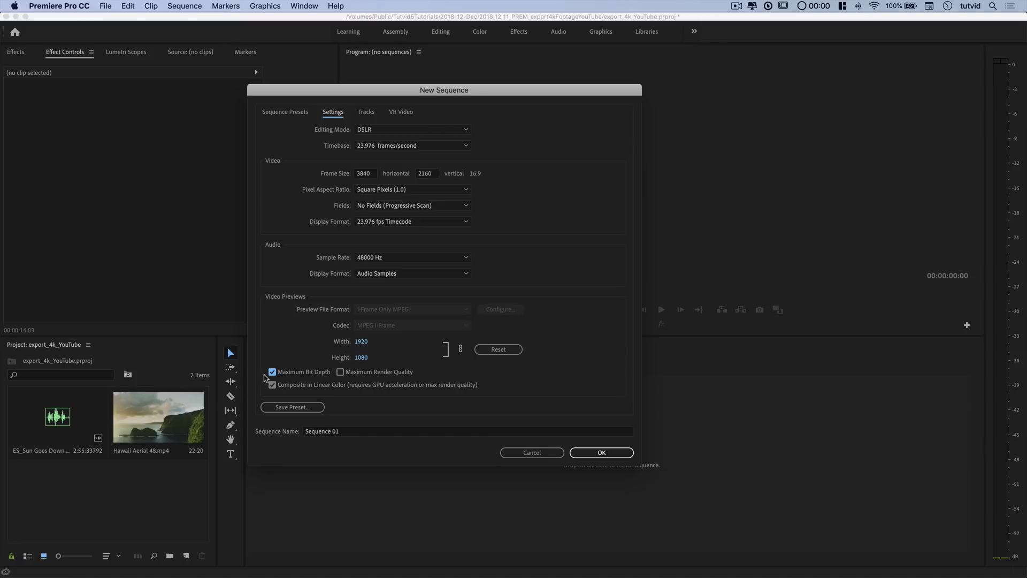
pyautogui.click(272, 372)
pyautogui.click(345, 431)
pyautogui.write('4k YouTube')
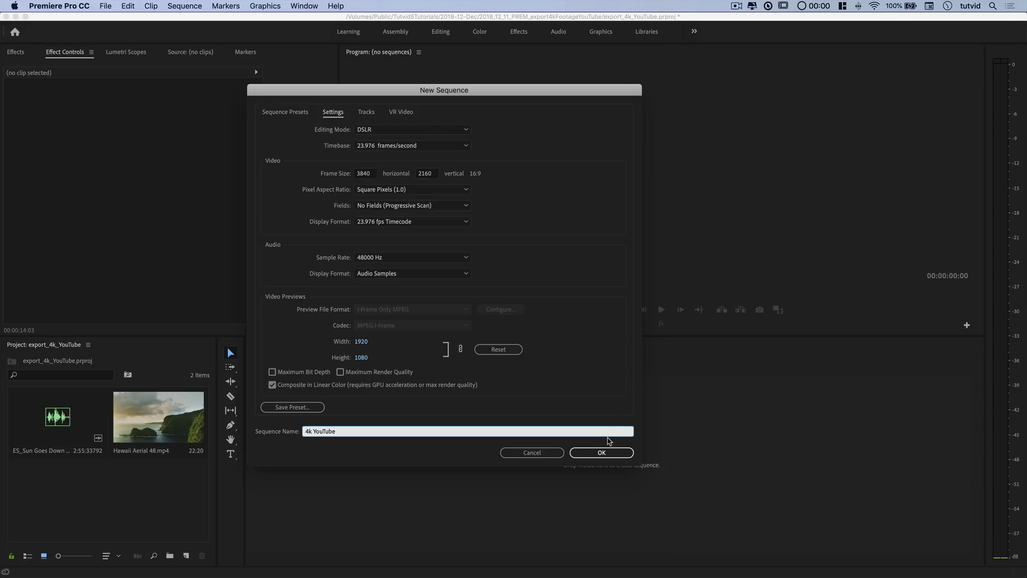
pyautogui.click(602, 453)
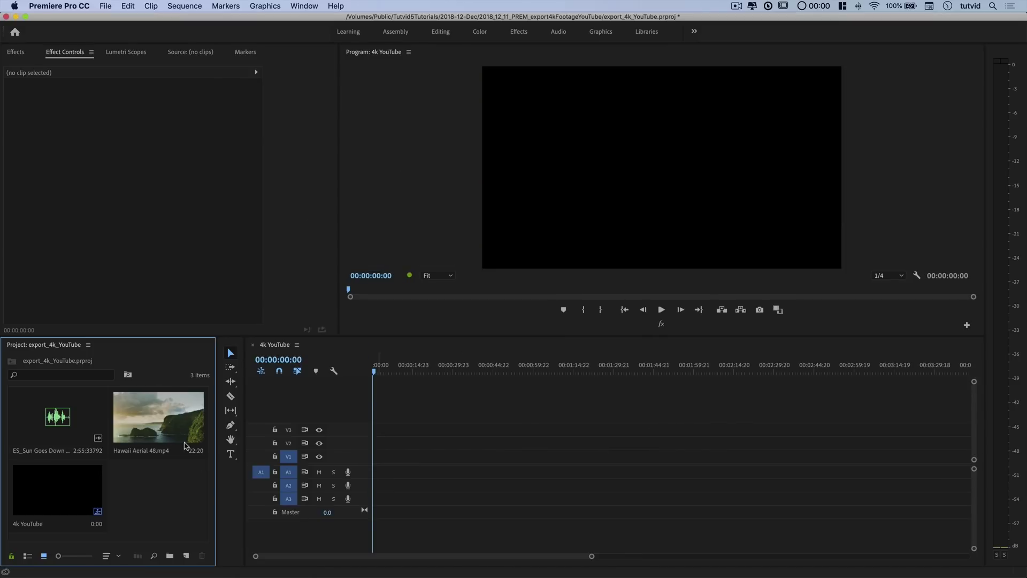
# Place Hawaii Aerial 48 on V1 and the music on A1, trimming the music to the clip's length.
pyautogui.moveTo(185, 444); pyautogui.dragTo(382, 464)
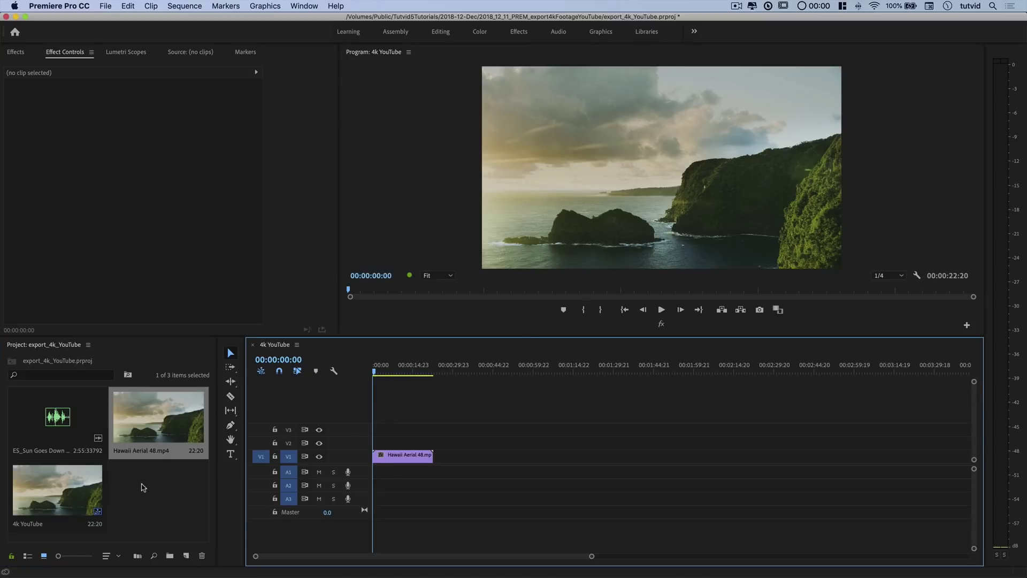
pyautogui.moveTo(78, 426); pyautogui.dragTo(395, 473)
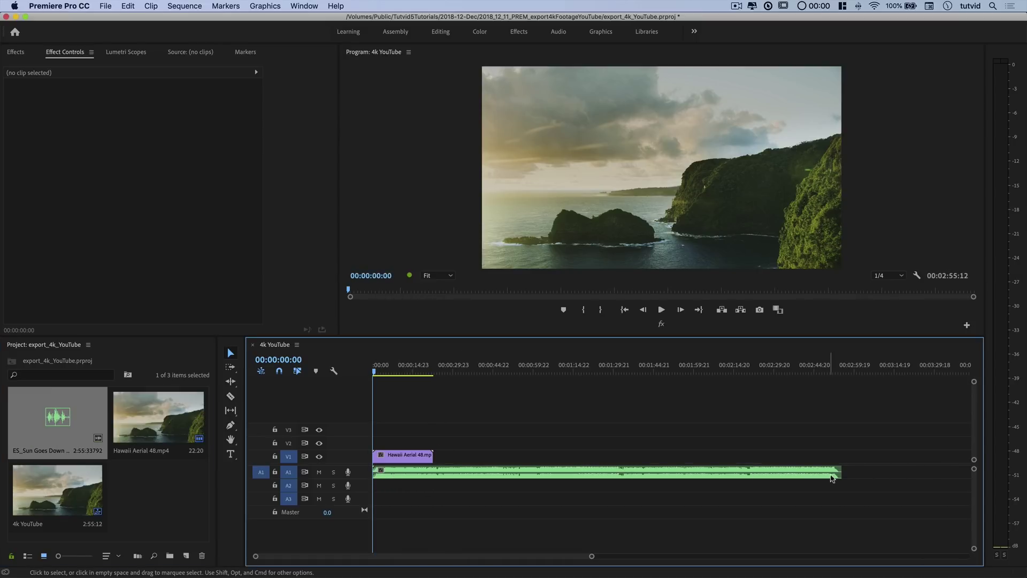
pyautogui.moveTo(842, 472); pyautogui.dragTo(433, 473)
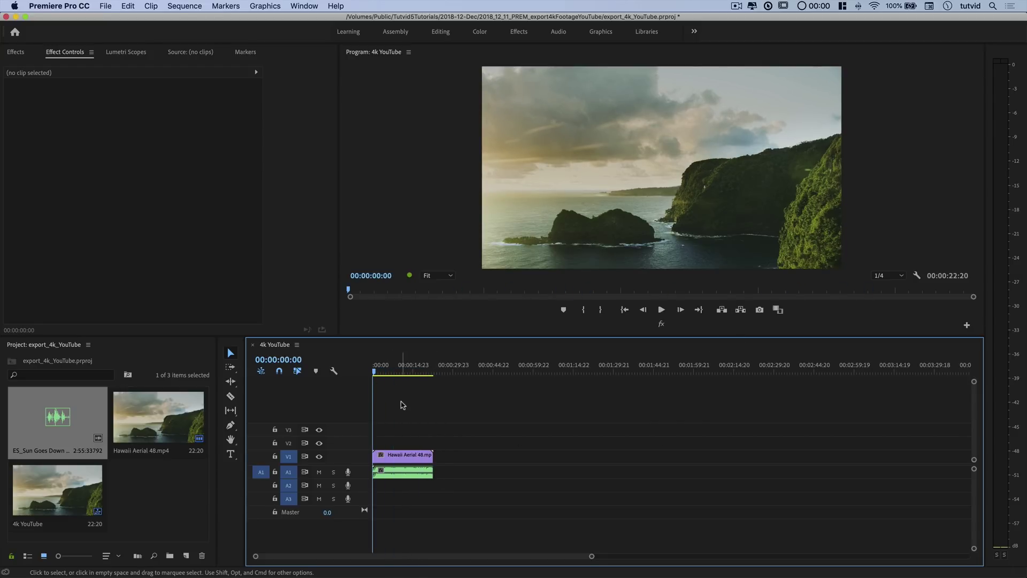
# Mark the sequence out point at the clip end, 00:00:22:20.
pyautogui.press('=')
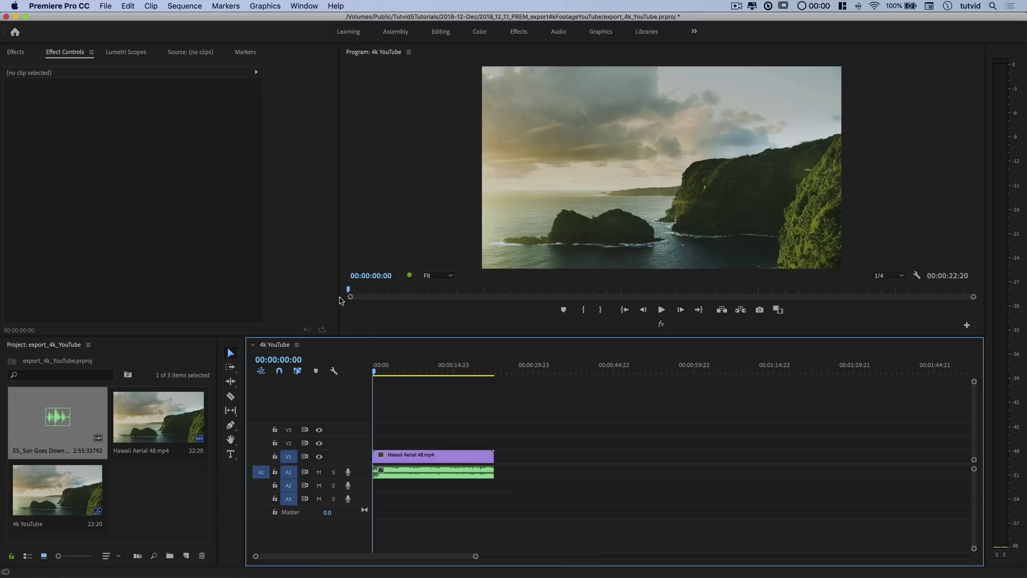
pyautogui.press('super+a')
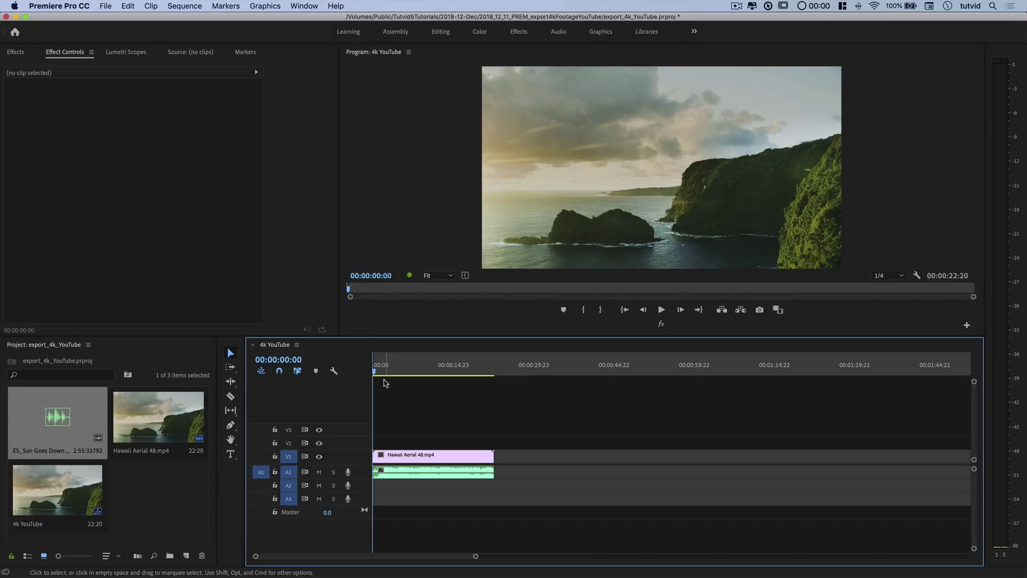
pyautogui.moveTo(463, 369); pyautogui.dragTo(479, 375)
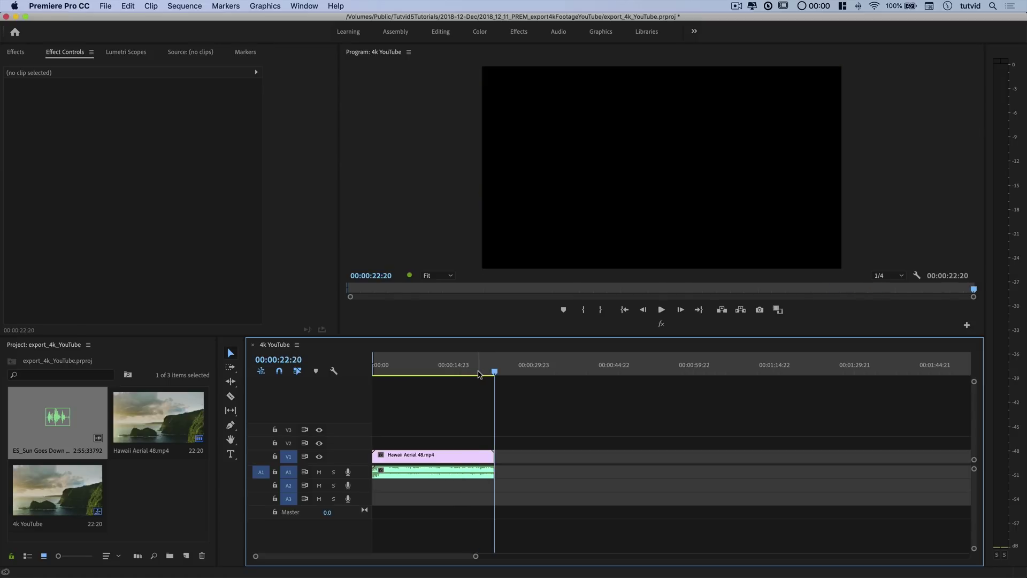
pyautogui.press('o')
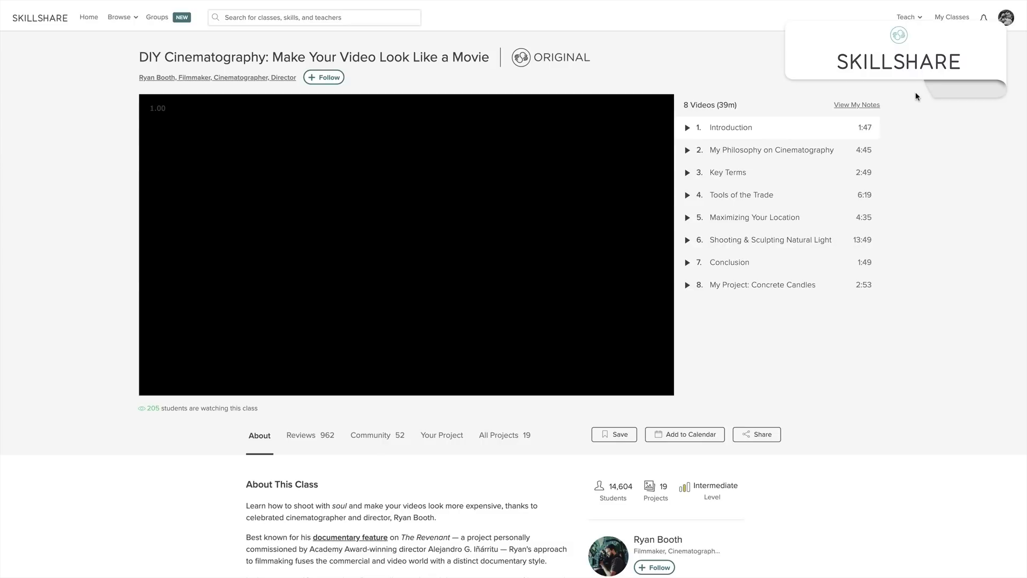
# Play the Skillshare Introduction lesson, skipping through 0:24, 0:51, 1:15 and 1:36.
pyautogui.click(163, 386)
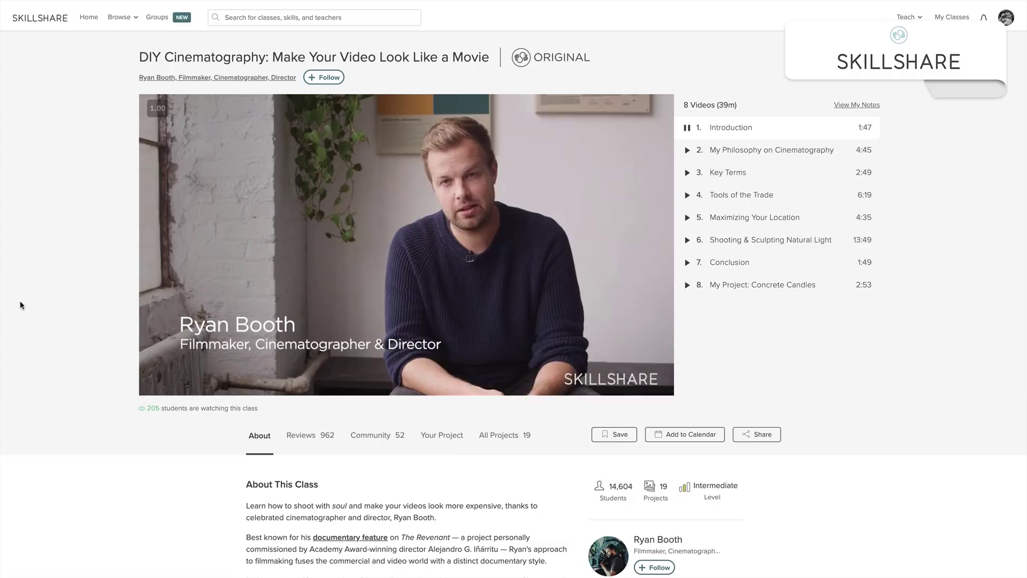
pyautogui.click(263, 376)
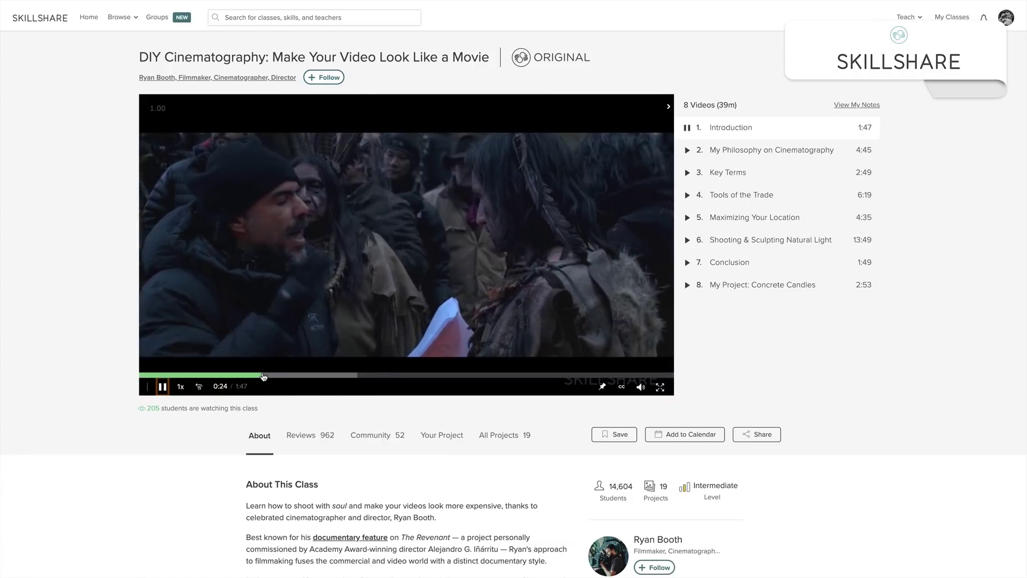
pyautogui.click(396, 376)
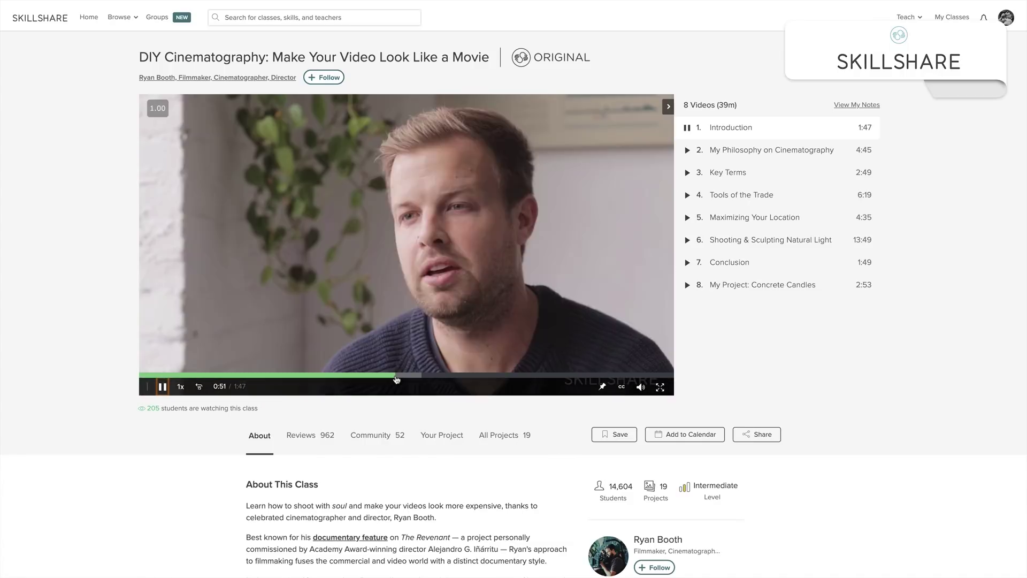
pyautogui.click(516, 375)
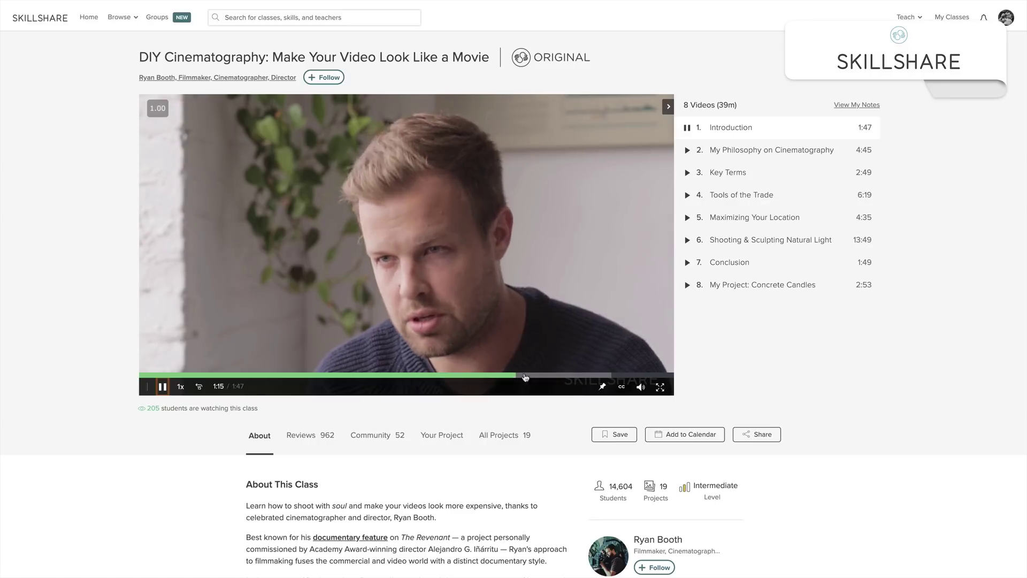
pyautogui.click(626, 375)
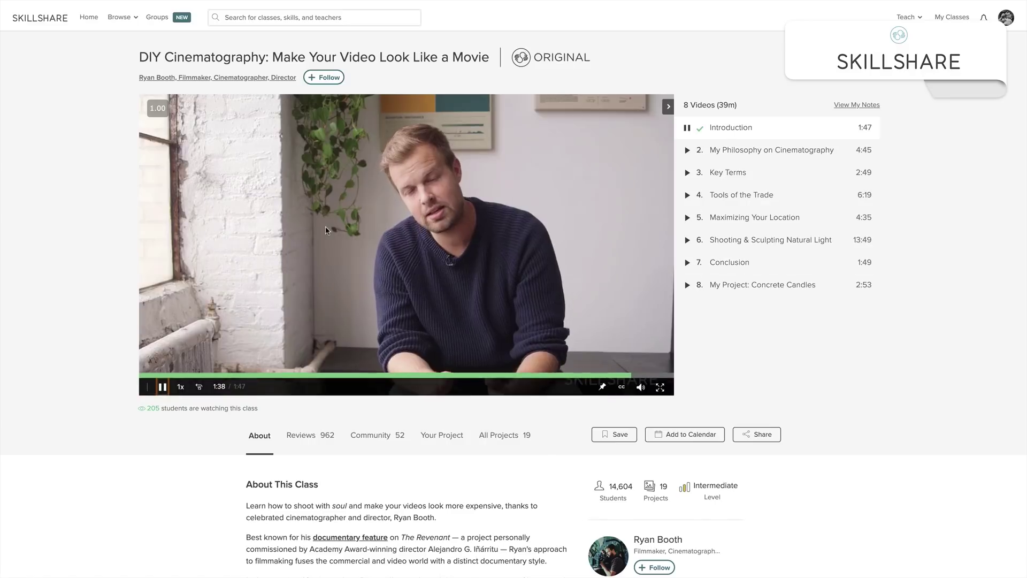
pyautogui.scroll(-10, 229, 483)
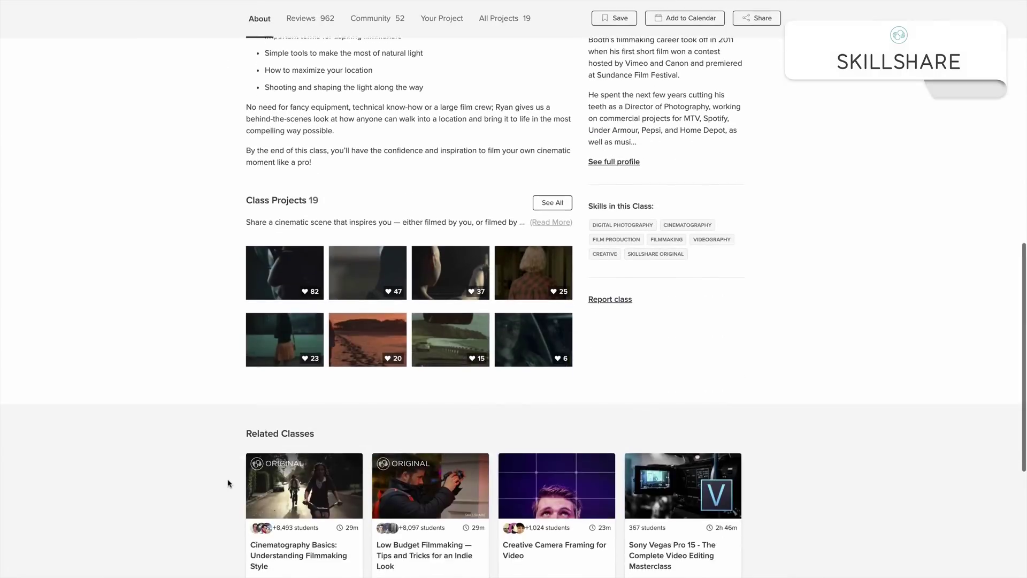
# Browse the Concrete Candles project, then open the Let's Ride Country Music Video project.
pyautogui.click(282, 275)
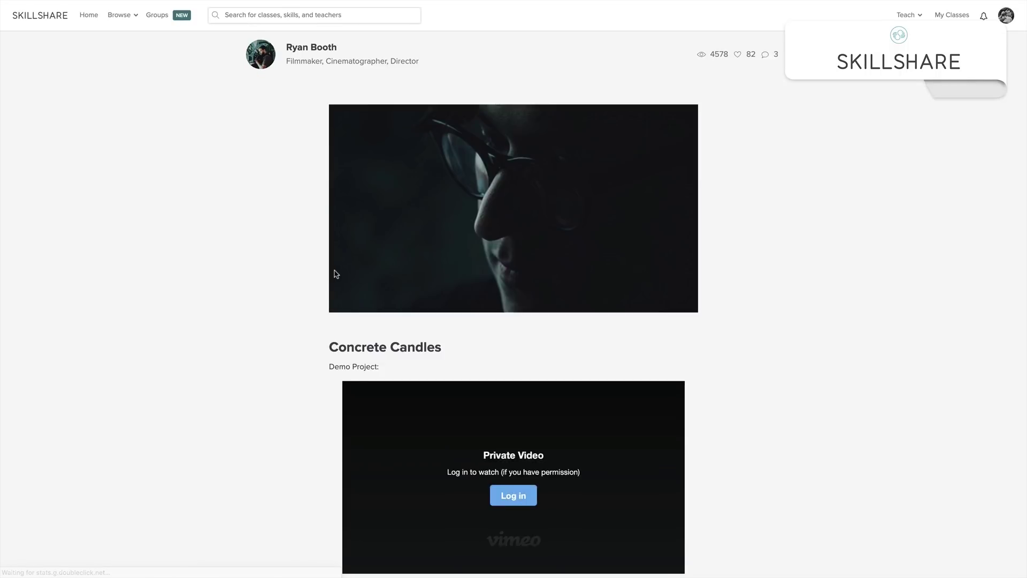
pyautogui.scroll(-10, 336, 274)
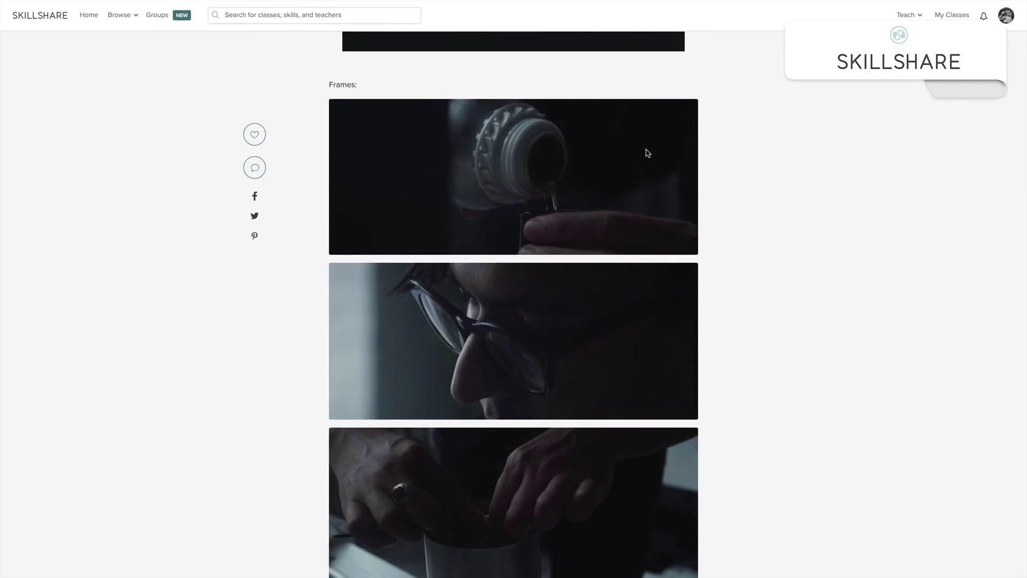
pyautogui.scroll(-15, 789, 434)
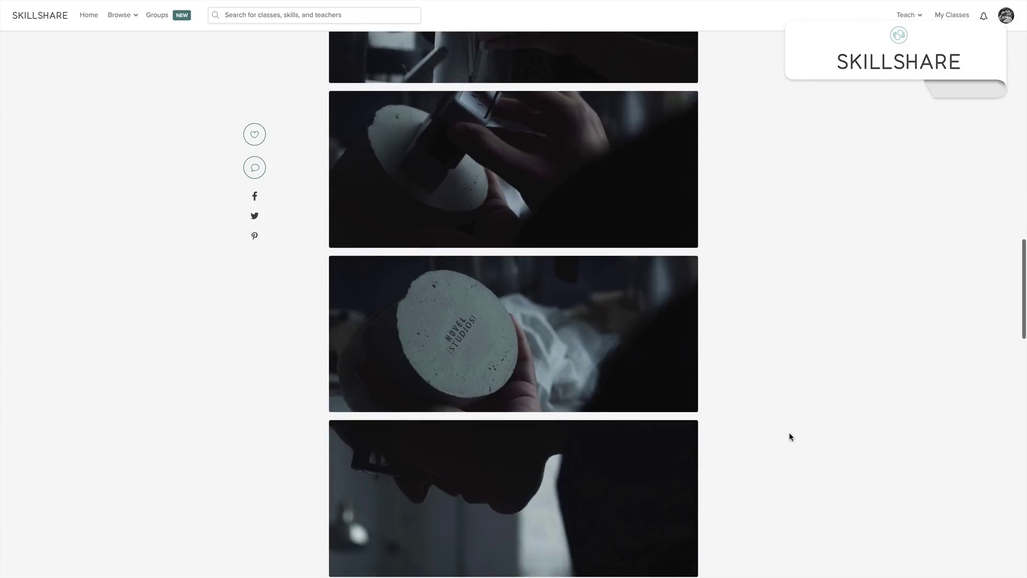
pyautogui.scroll(-10, 790, 437)
pyautogui.hotkey('alt', 'Left')
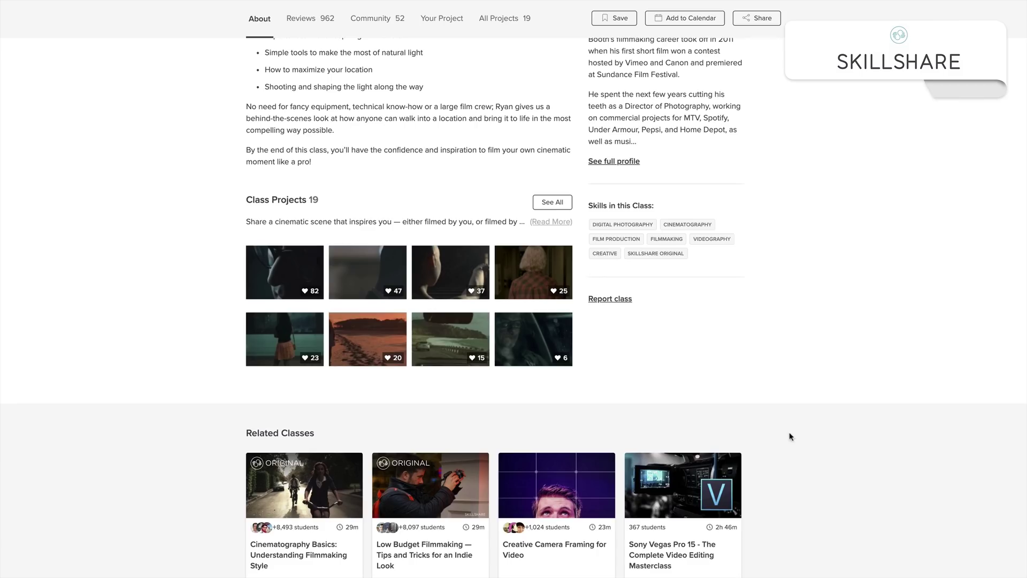
pyautogui.click(350, 354)
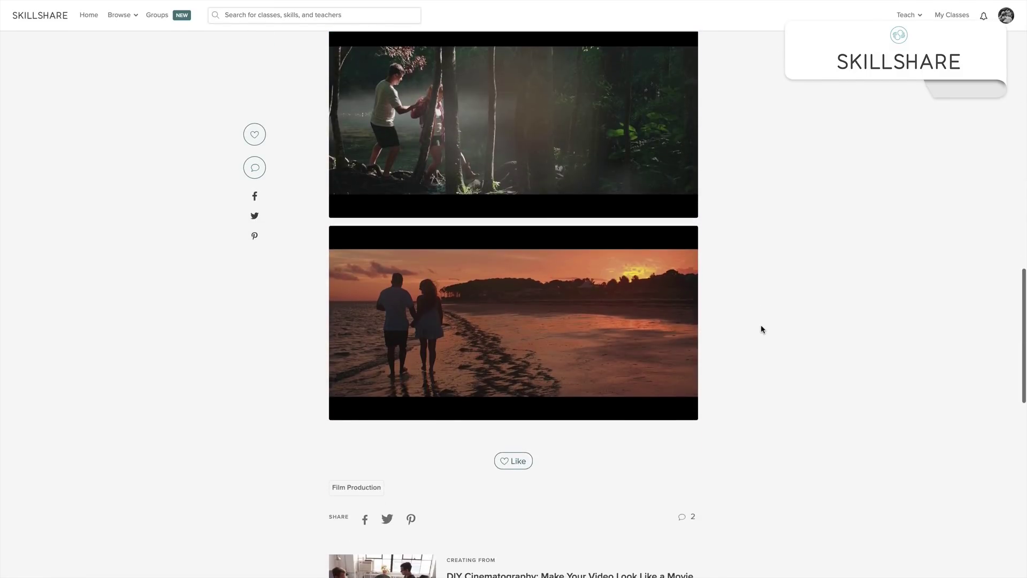
pyautogui.scroll(15, 761, 328)
pyautogui.scroll(-15, 762, 328)
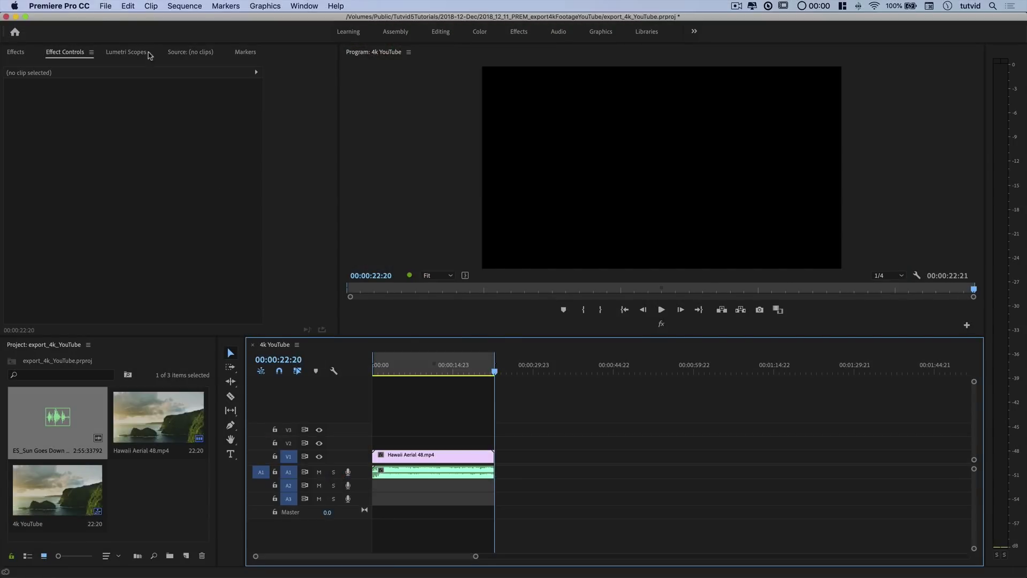
# Open the Export Settings via File > Export > Media, keeping Source Range at Sequence In/Out.
pyautogui.click(106, 8)
pyautogui.moveTo(145, 292)
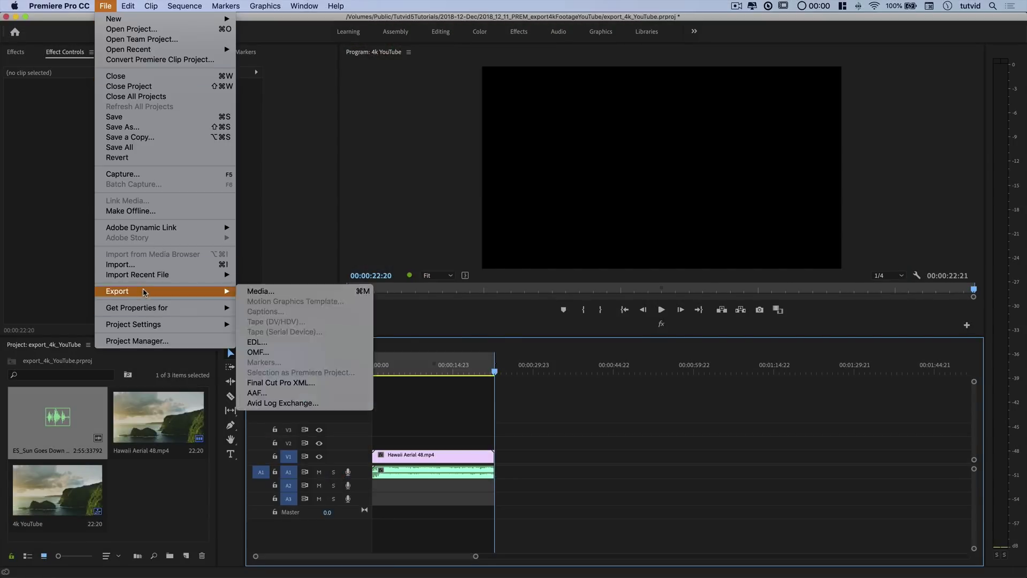
pyautogui.click(289, 295)
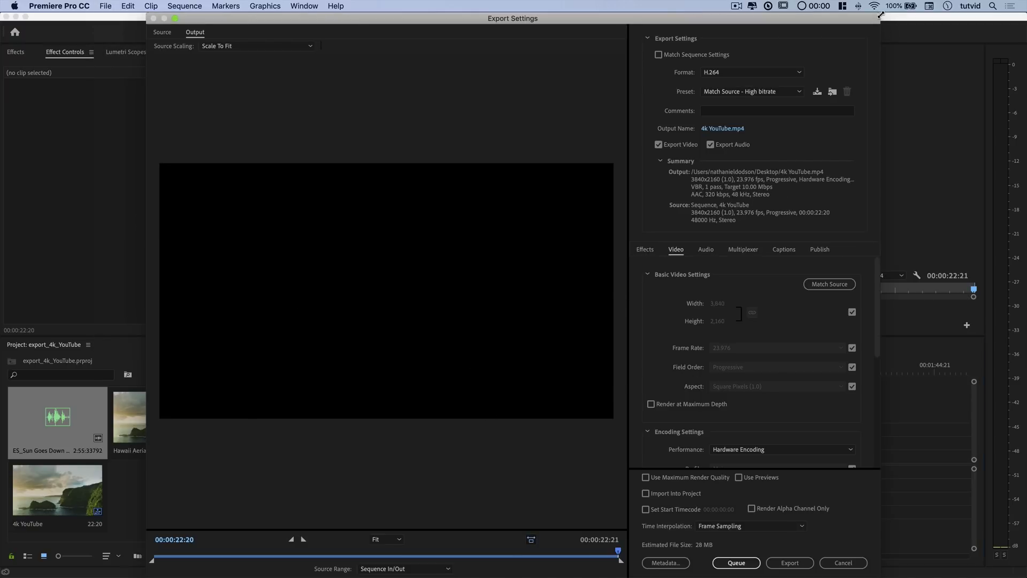
pyautogui.moveTo(881, 15); pyautogui.dragTo(837, 167)
pyautogui.moveTo(450, 167); pyautogui.dragTo(436, 90)
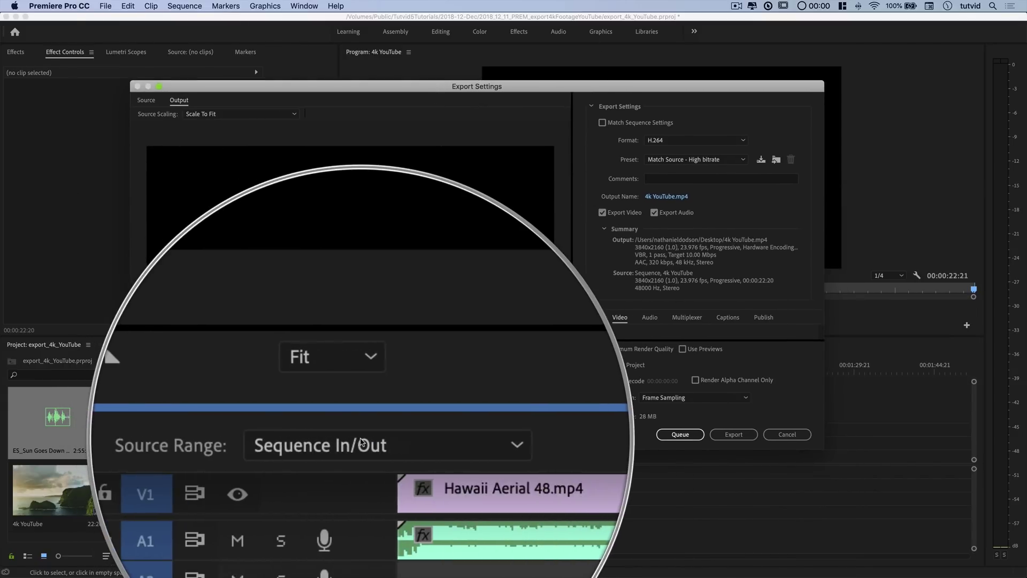
pyautogui.click(357, 440)
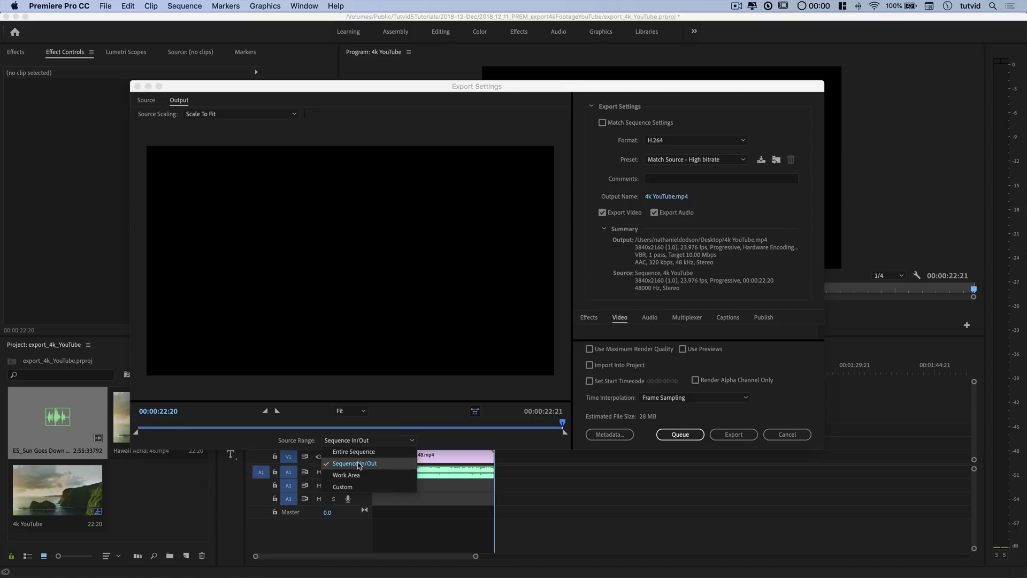
pyautogui.click(362, 464)
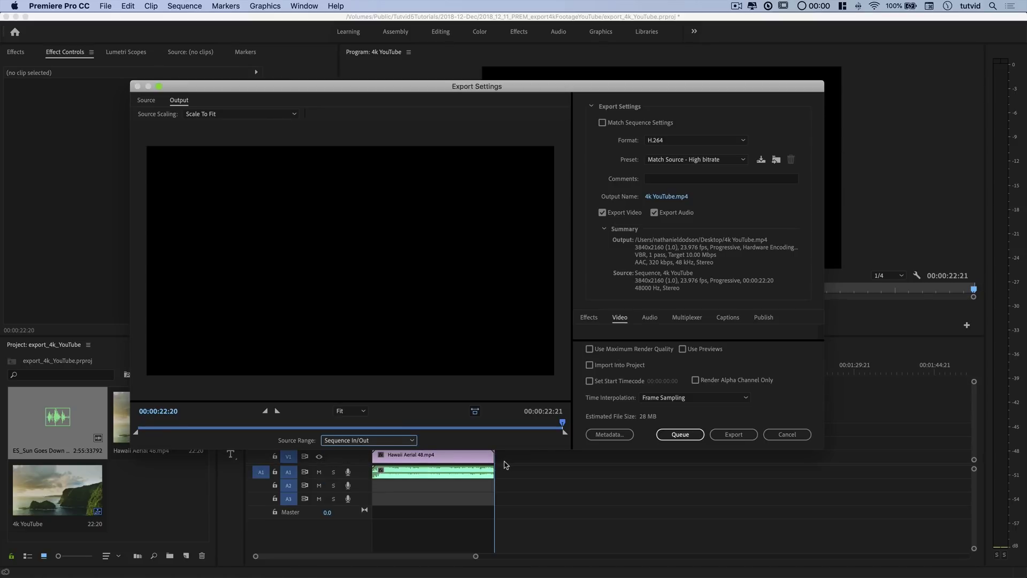
# Keep H.264 as the export format and enlarge the Export Settings window.
pyautogui.moveTo(561, 89); pyautogui.dragTo(586, 120)
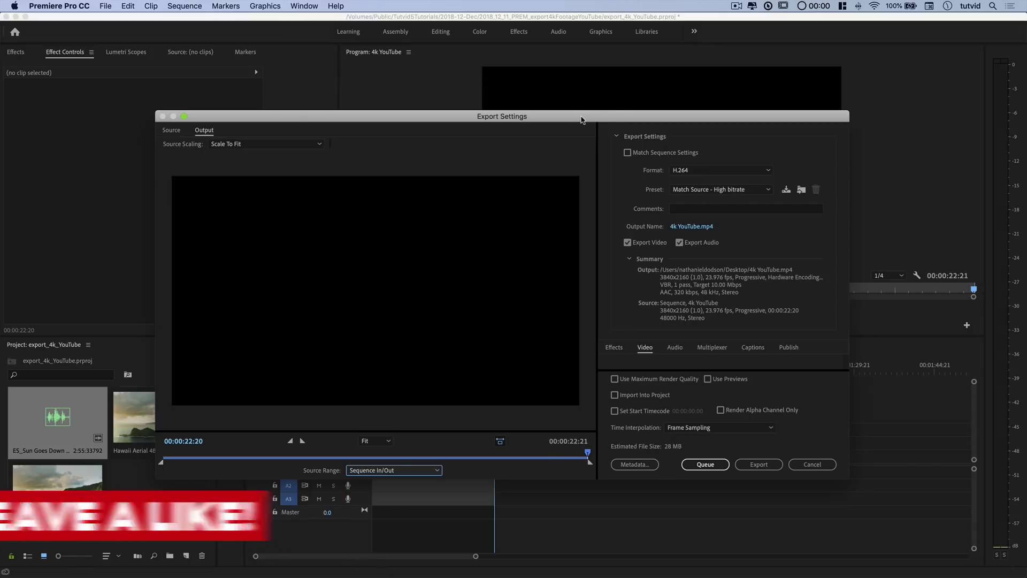
pyautogui.moveTo(581, 118); pyautogui.dragTo(576, 100)
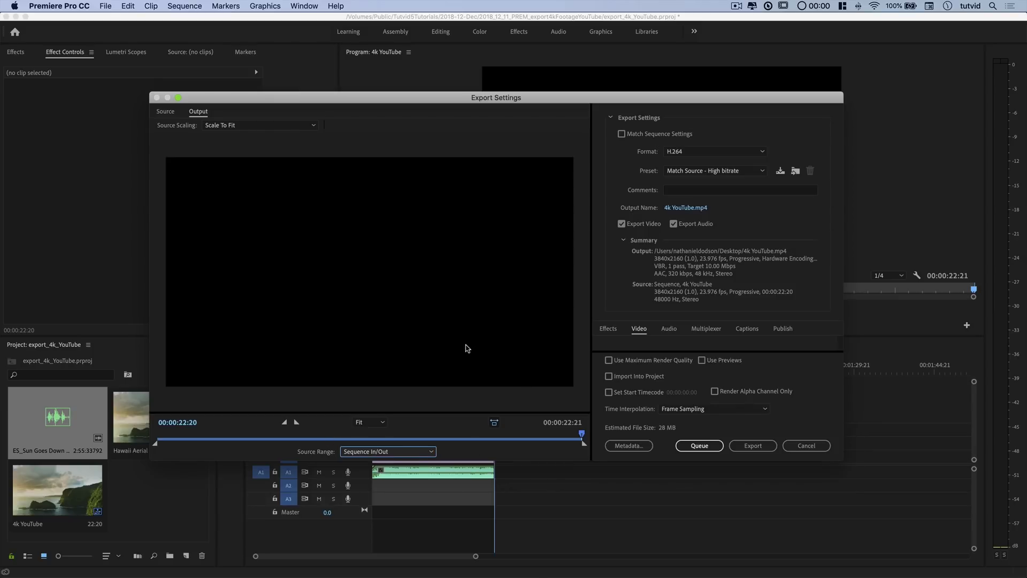
pyautogui.moveTo(635, 100); pyautogui.dragTo(565, 77)
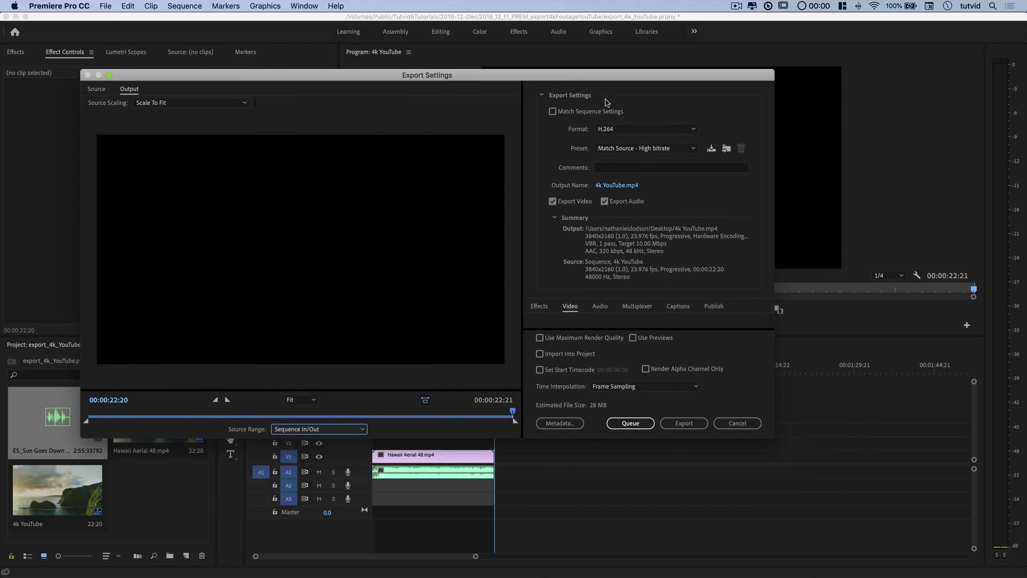
pyautogui.click(629, 129)
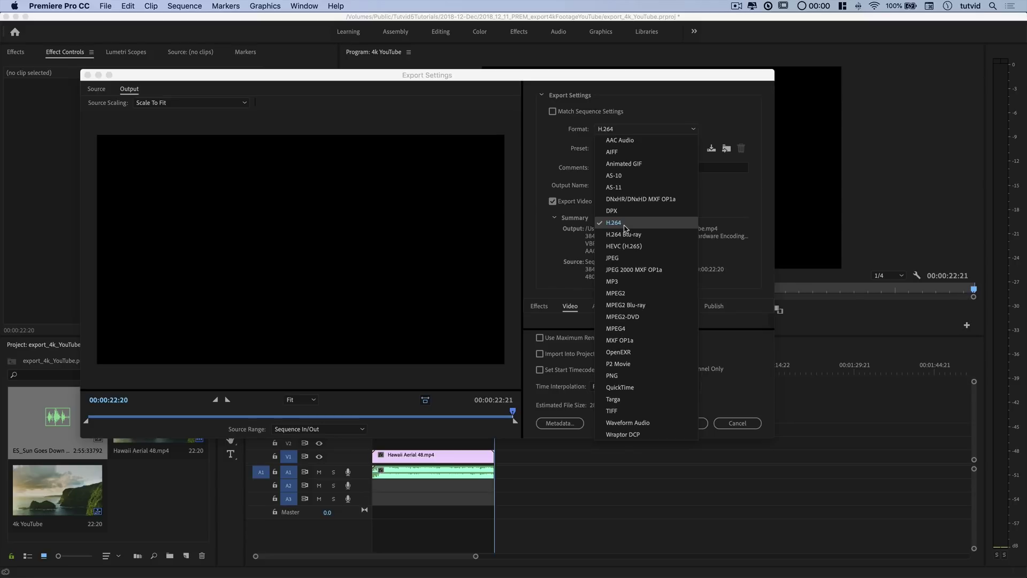
pyautogui.click(625, 225)
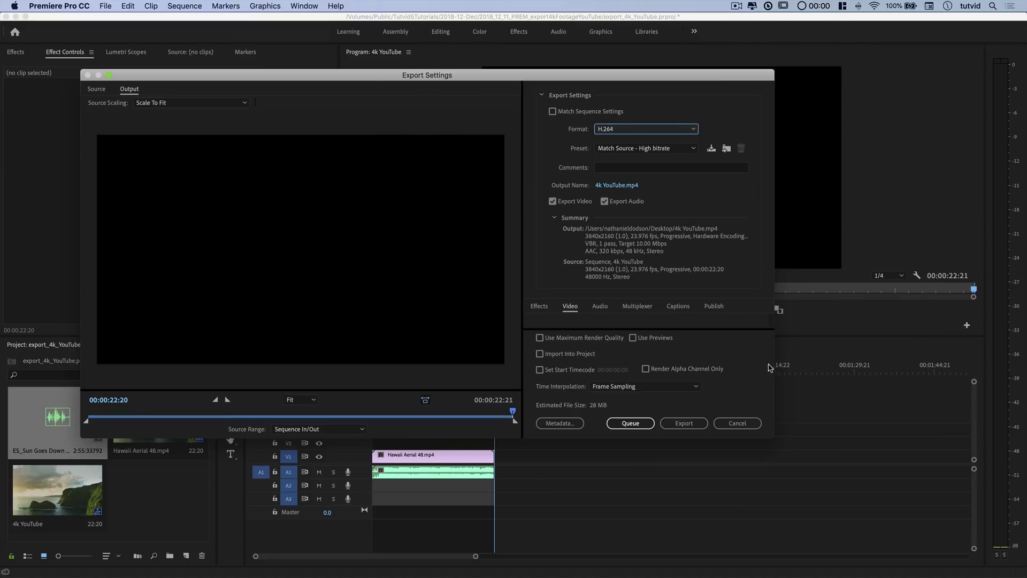
pyautogui.moveTo(775, 439); pyautogui.dragTo(805, 503)
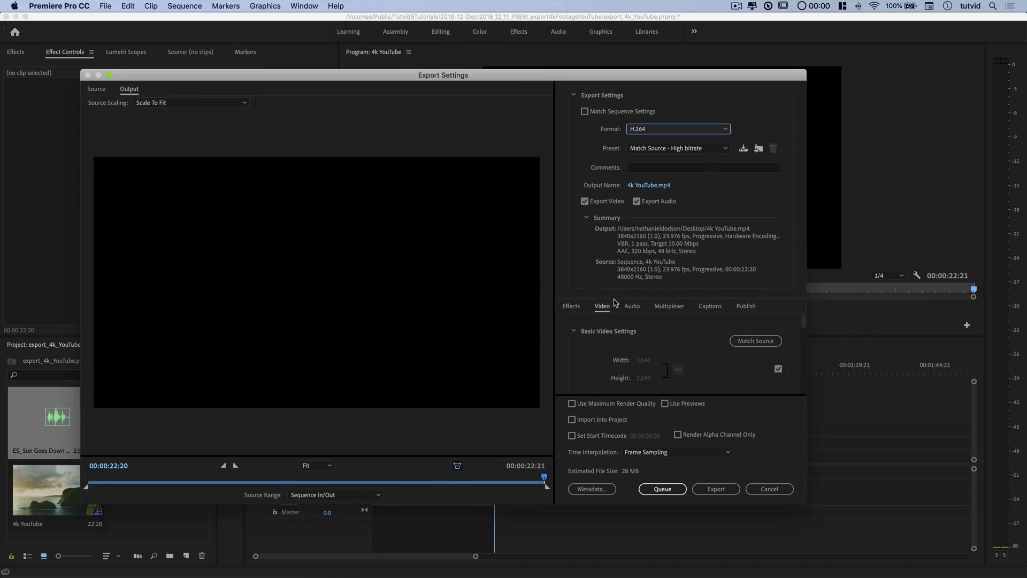
# Show the export's Audio settings in an enlarged Export Settings window.
pyautogui.scroll(-1, 665, 328)
pyautogui.scroll(1, 663, 326)
pyautogui.click(633, 309)
pyautogui.moveTo(681, 76); pyautogui.dragTo(665, 23)
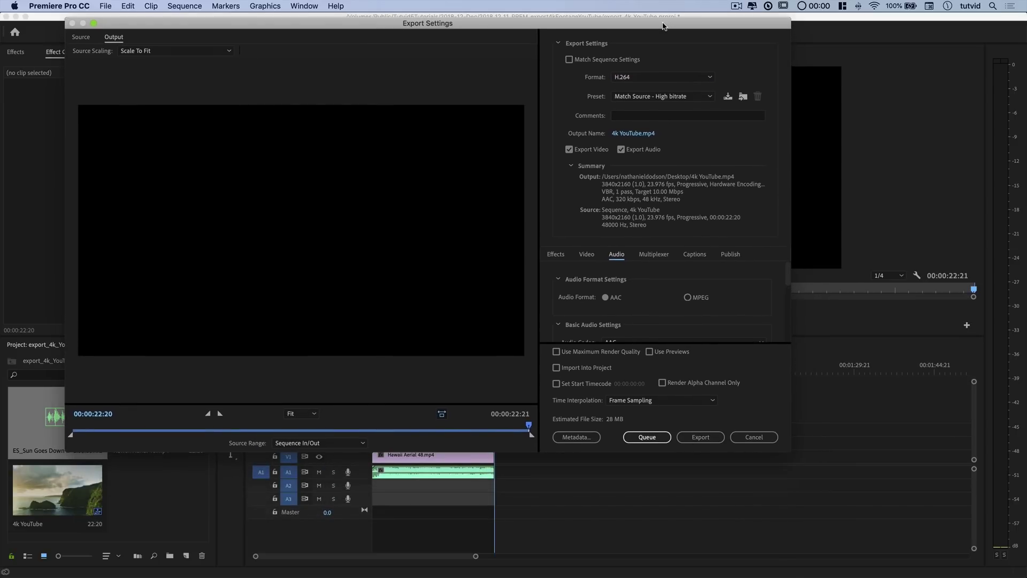
pyautogui.moveTo(787, 452); pyautogui.dragTo(833, 532)
pyautogui.scroll(-2, 625, 316)
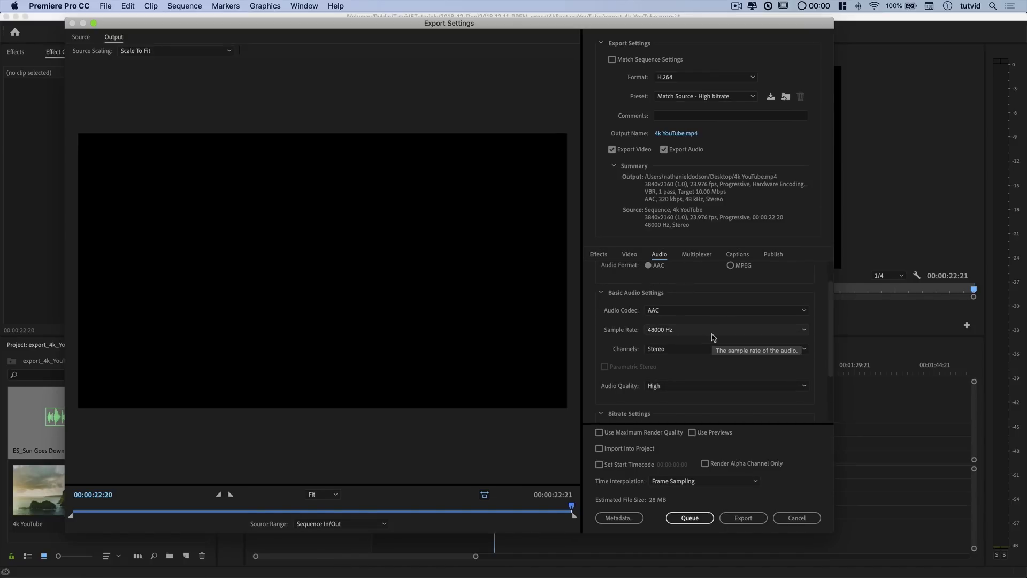
pyautogui.scroll(-4, 627, 350)
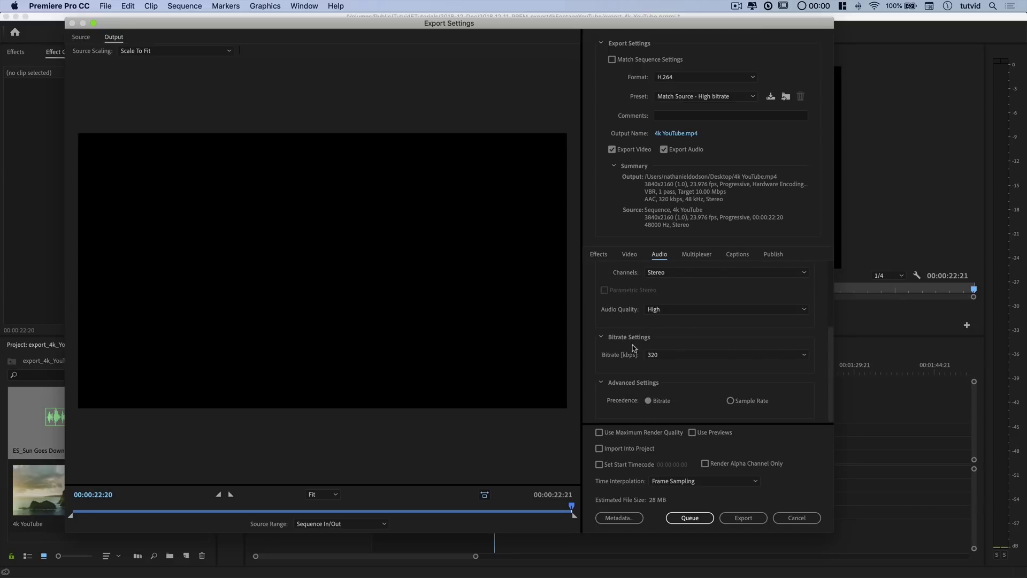
# Confirm AAC audio at High quality with a 320 kbps bitrate, then return to Video.
pyautogui.click(673, 310)
pyautogui.click(669, 344)
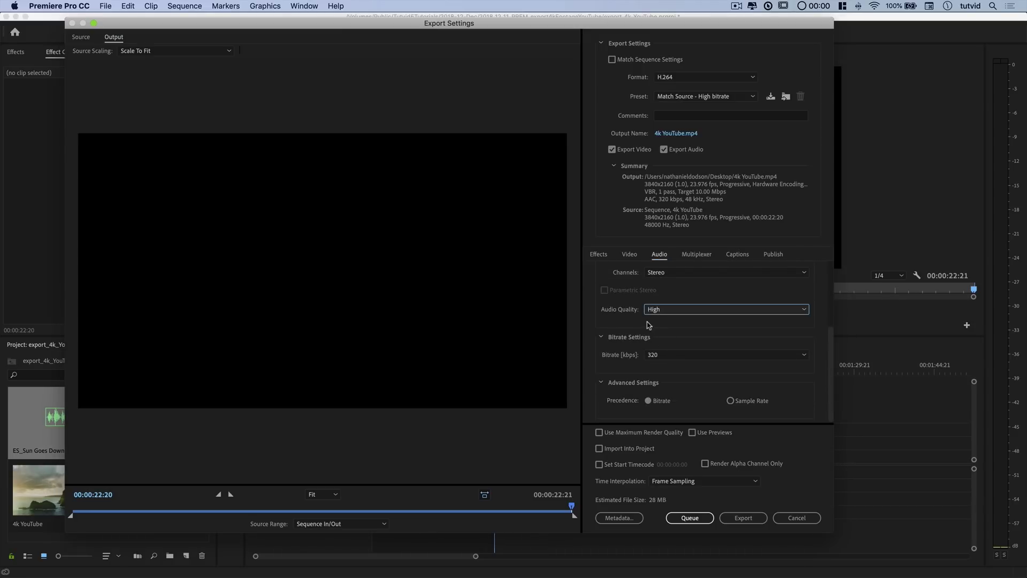
pyautogui.click(667, 354)
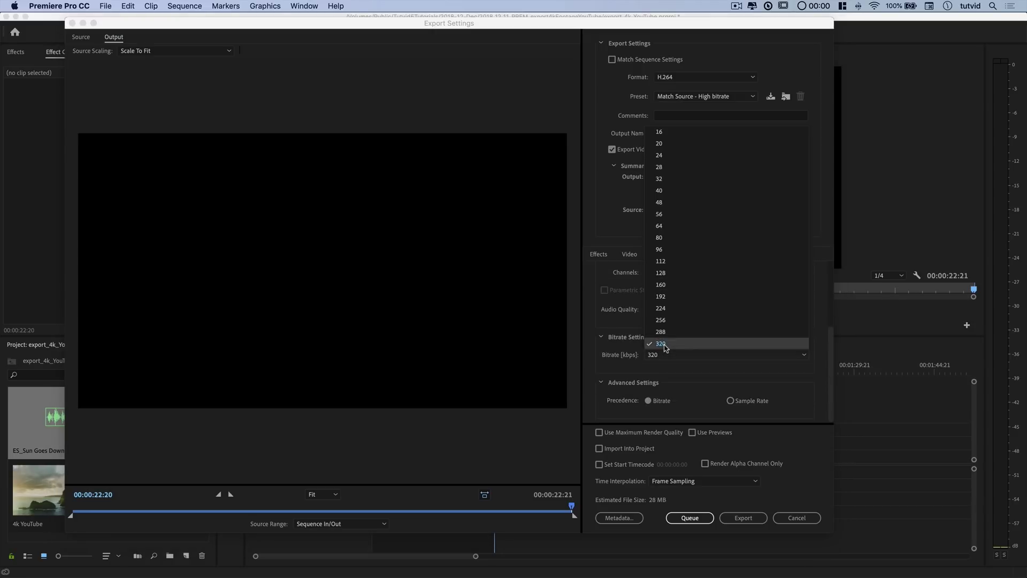
pyautogui.click(667, 349)
pyautogui.click(627, 369)
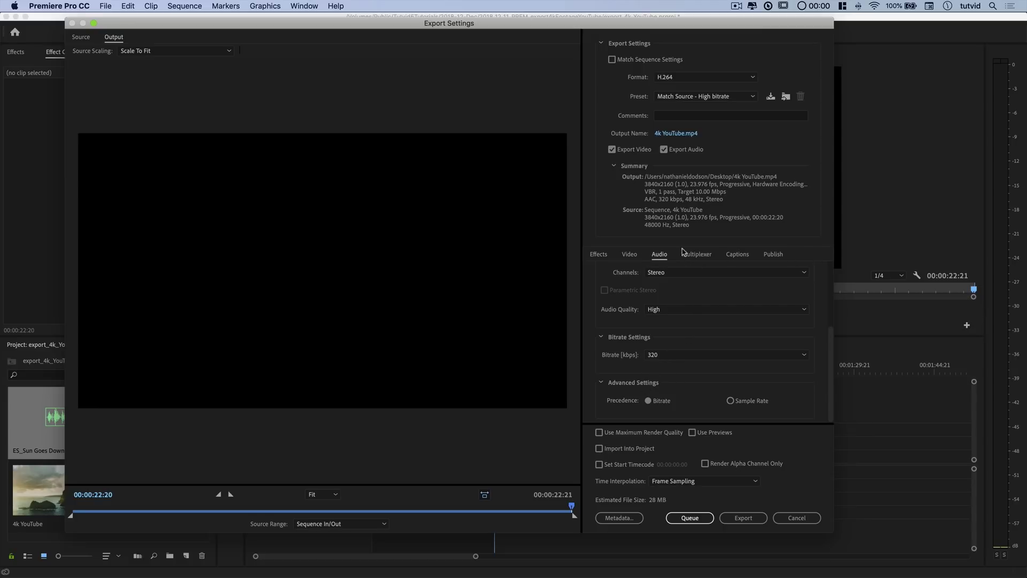
pyautogui.click(629, 258)
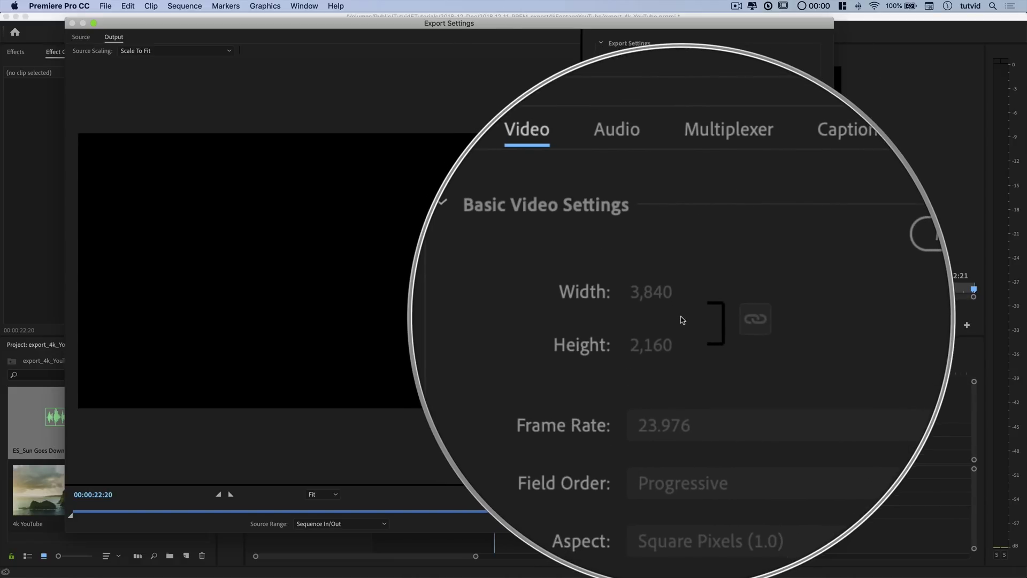
pyautogui.click(805, 317)
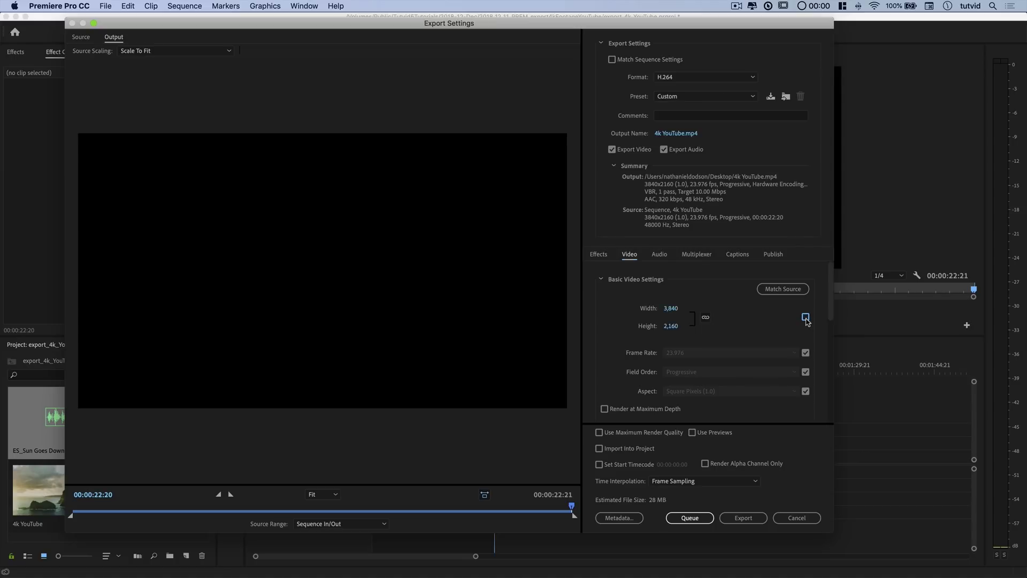
pyautogui.click(806, 317)
pyautogui.scroll(-3, 601, 354)
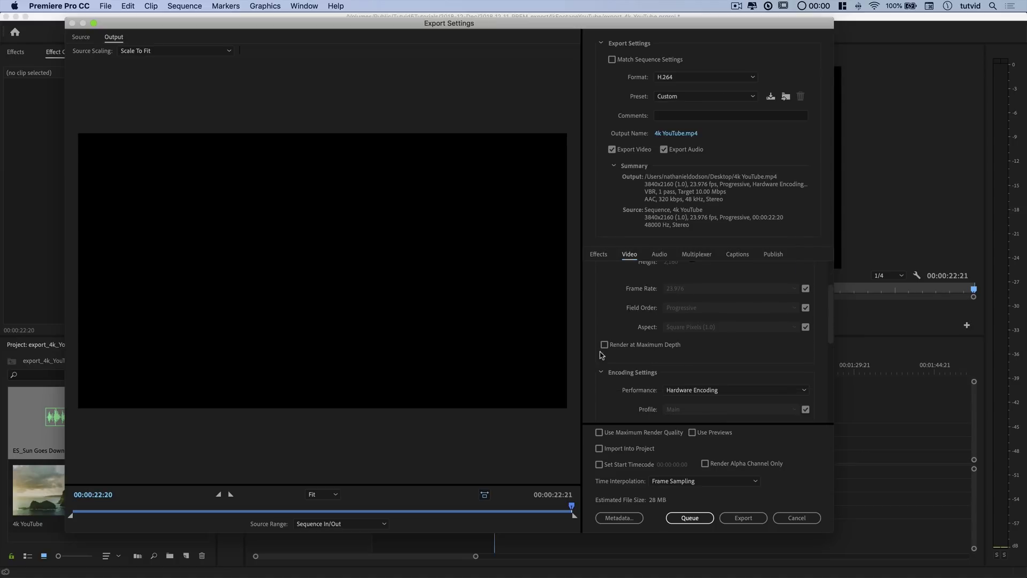
pyautogui.scroll(-2, 637, 343)
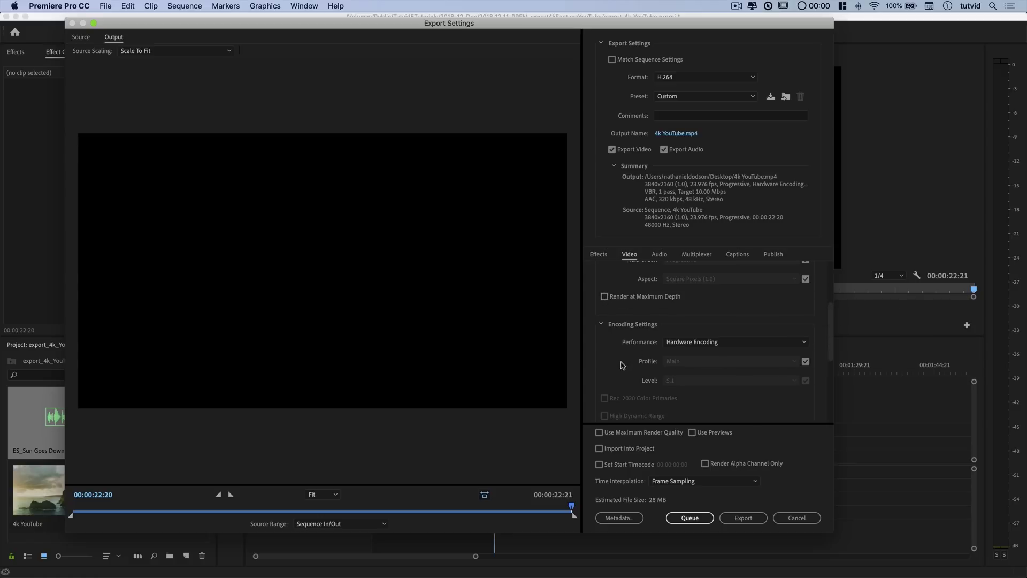
pyautogui.scroll(-2, 645, 298)
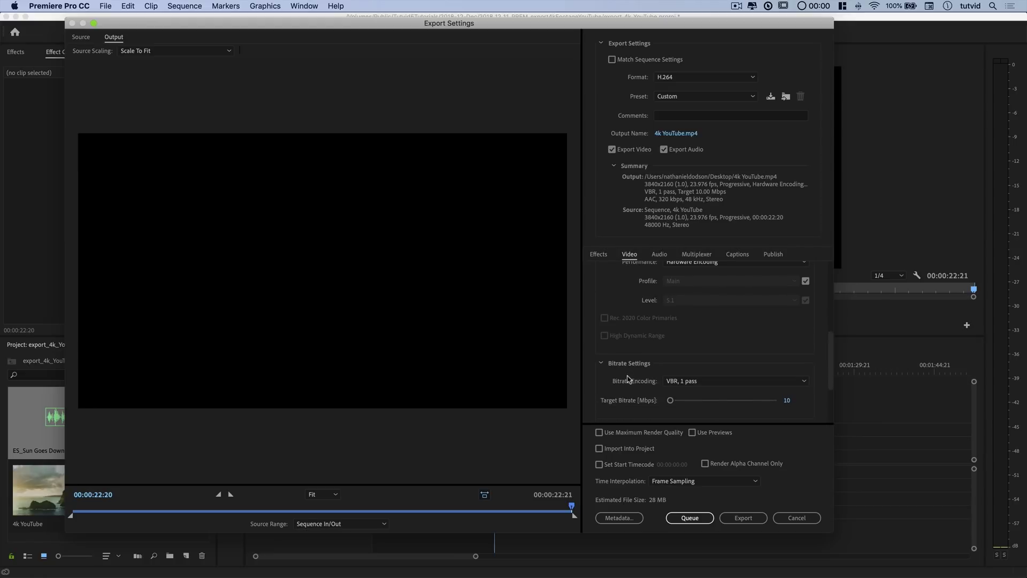
pyautogui.scroll(-2, 630, 379)
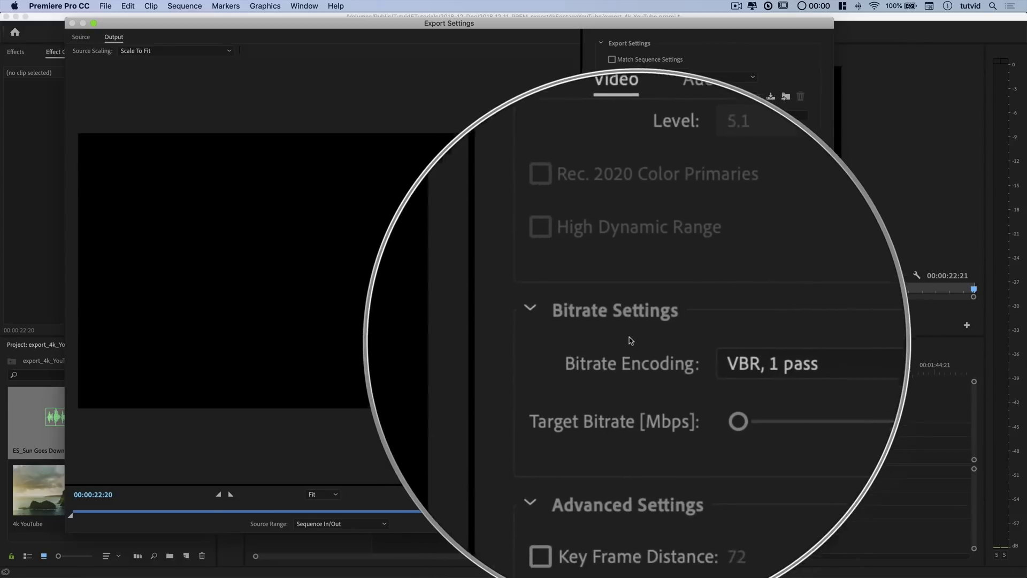
# Set the target bitrate to 65 Mbps under CBR, then switch encoding back to VBR, 1 pass.
pyautogui.click(700, 350)
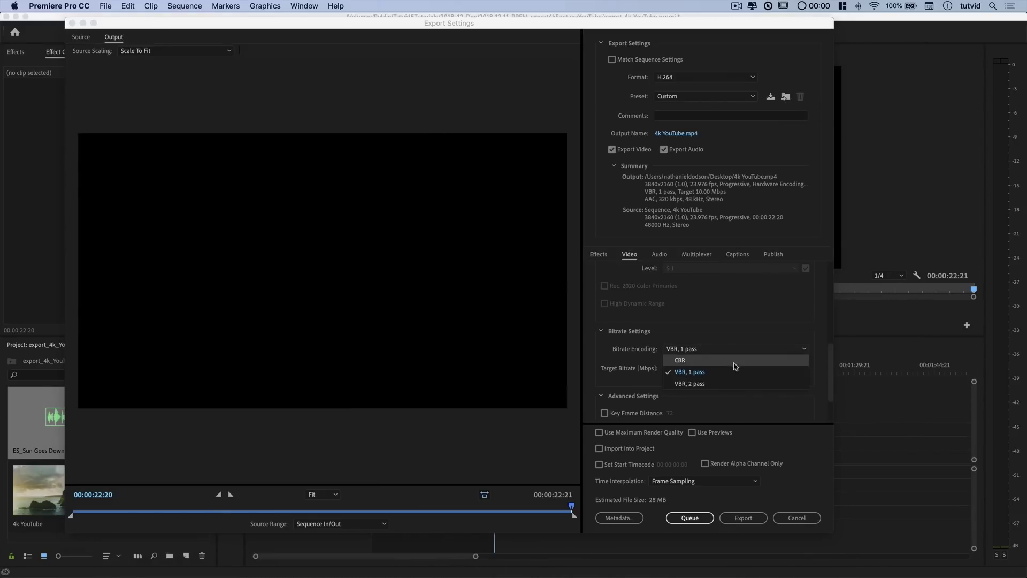
pyautogui.click(698, 363)
pyautogui.click(789, 389)
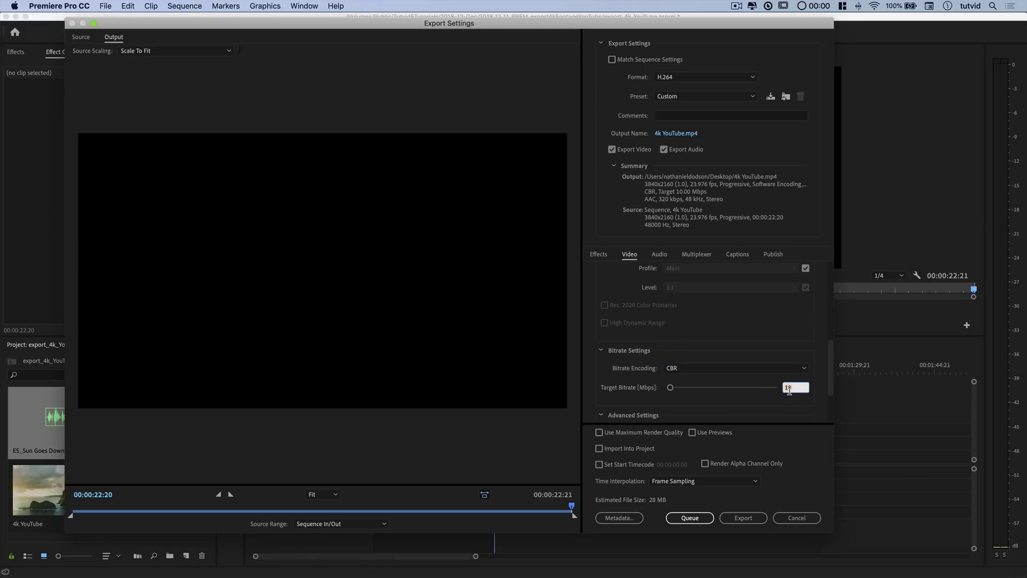
pyautogui.scroll(-1, 789, 387)
pyautogui.moveTo(766, 375); pyautogui.dragTo(684, 376)
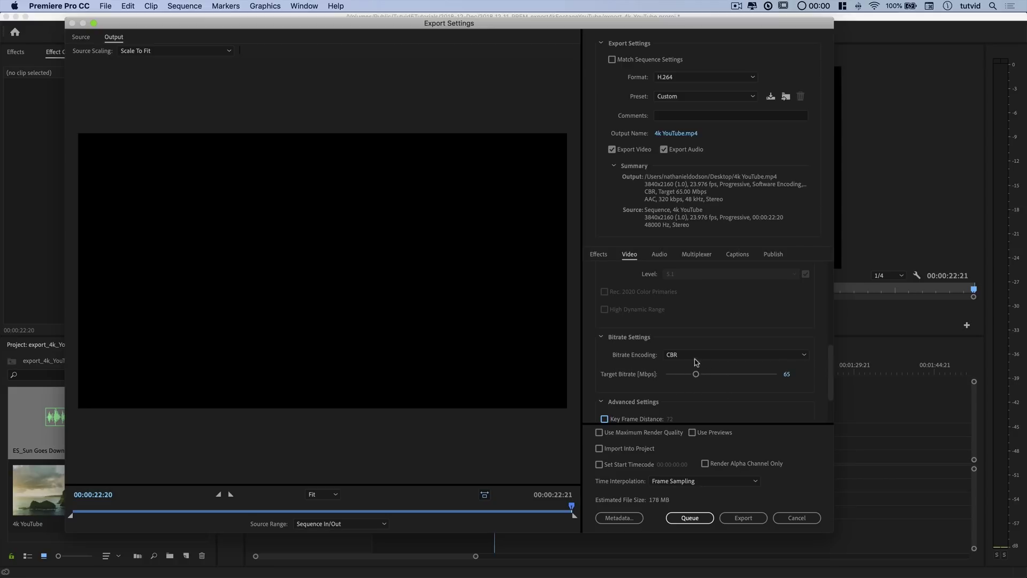
pyautogui.click(693, 358)
pyautogui.click(705, 379)
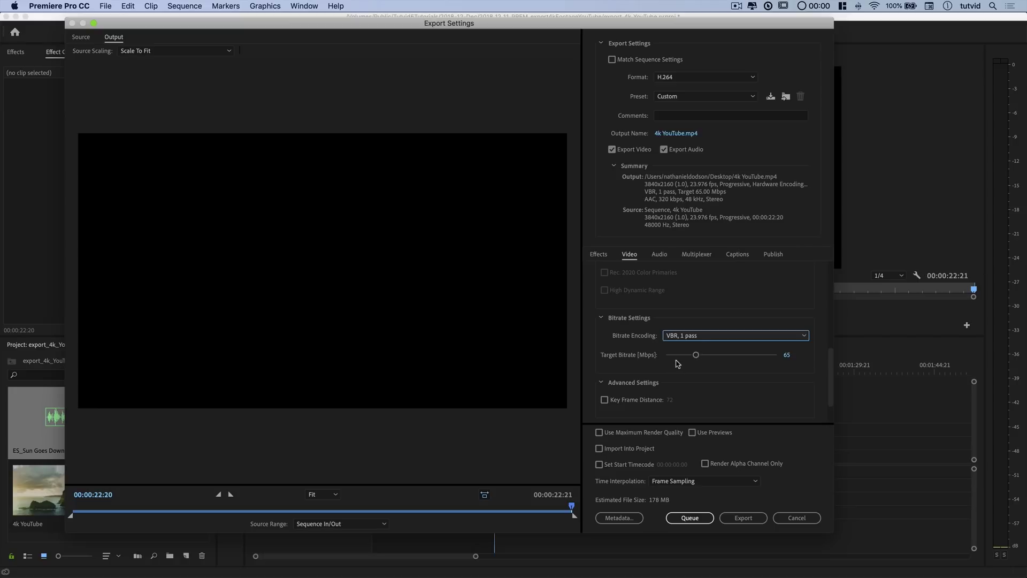
# Change Bitrate Encoding to CBR, keeping the 65 Mbps target bitrate.
pyautogui.click(695, 335)
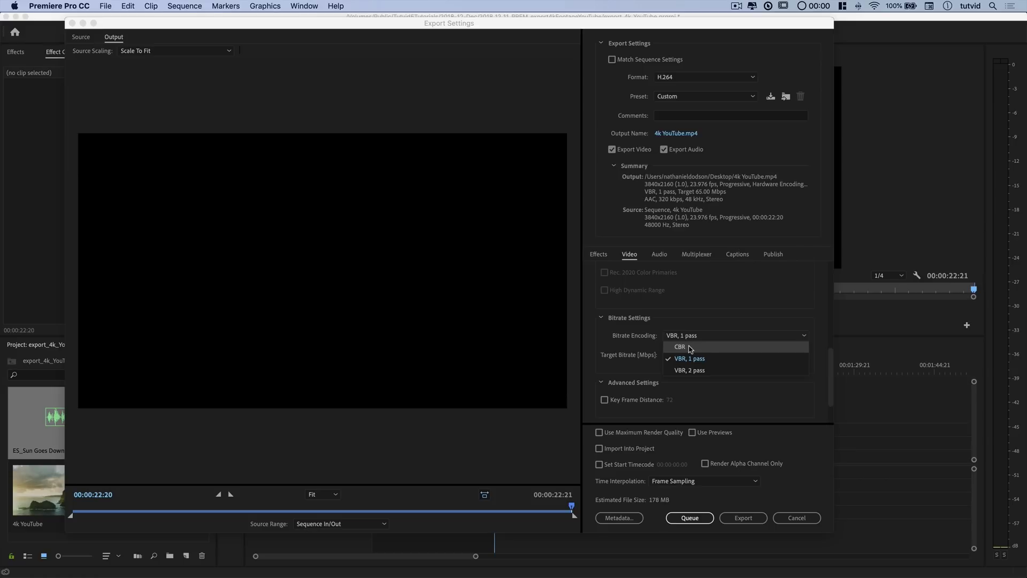
pyautogui.click(689, 347)
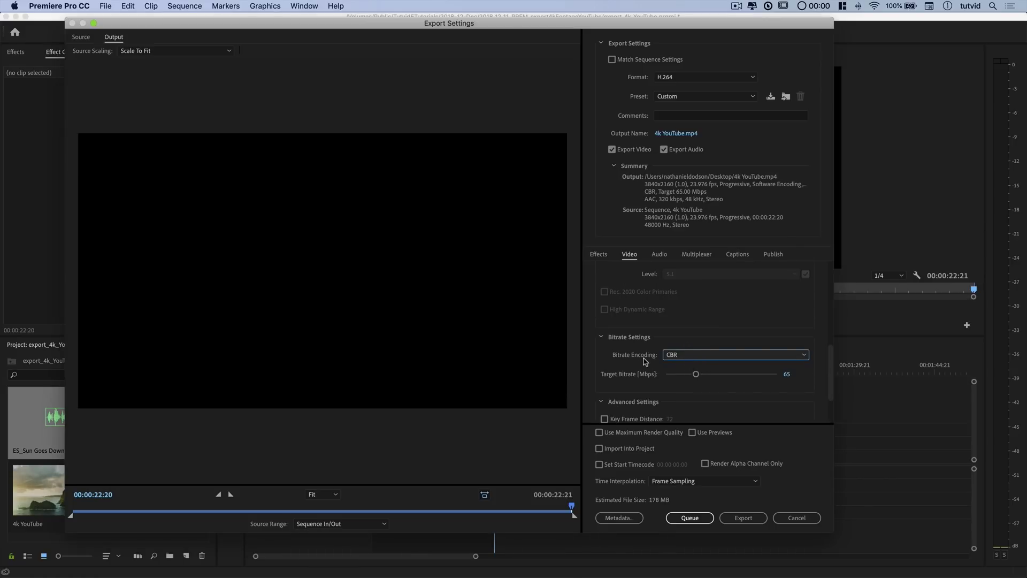
pyautogui.scroll(-2, 623, 345)
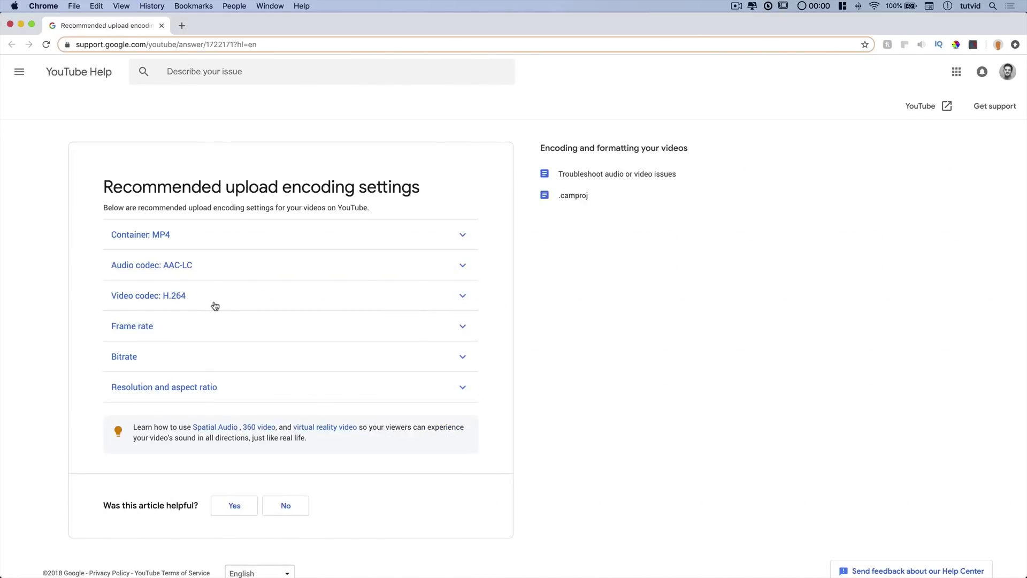
# Expand the Video codec: H.264 and Bitrate sections on YouTube's encoding page.
pyautogui.scroll(-1, 213, 302)
pyautogui.click(184, 279)
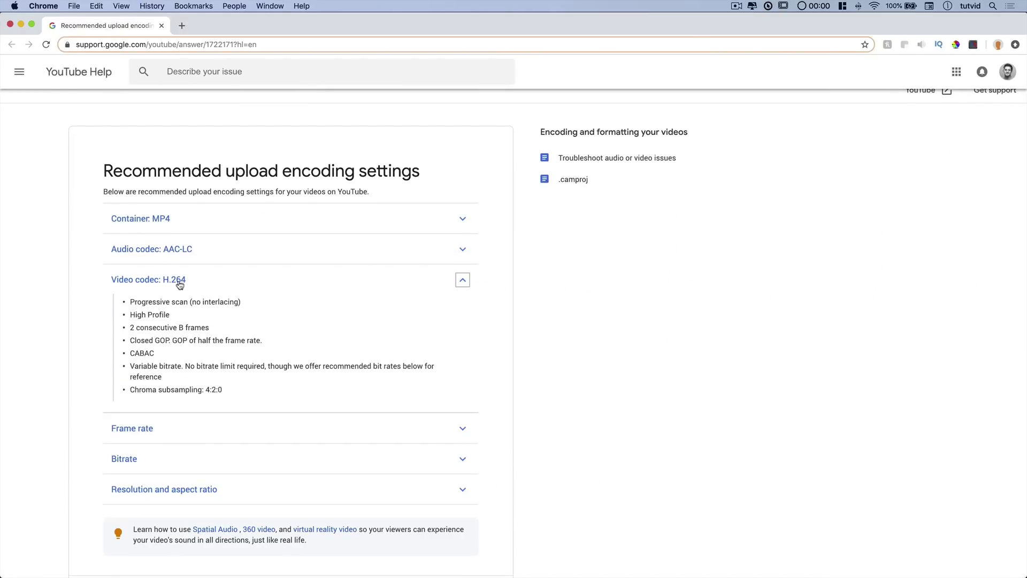
pyautogui.click(166, 458)
pyautogui.scroll(-5, 259, 444)
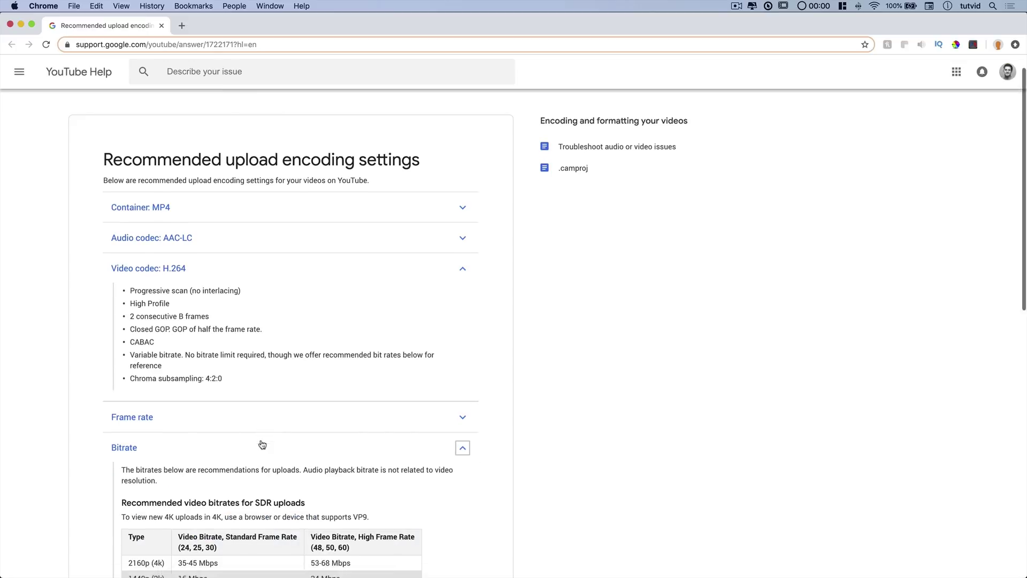
pyautogui.scroll(-1, 262, 444)
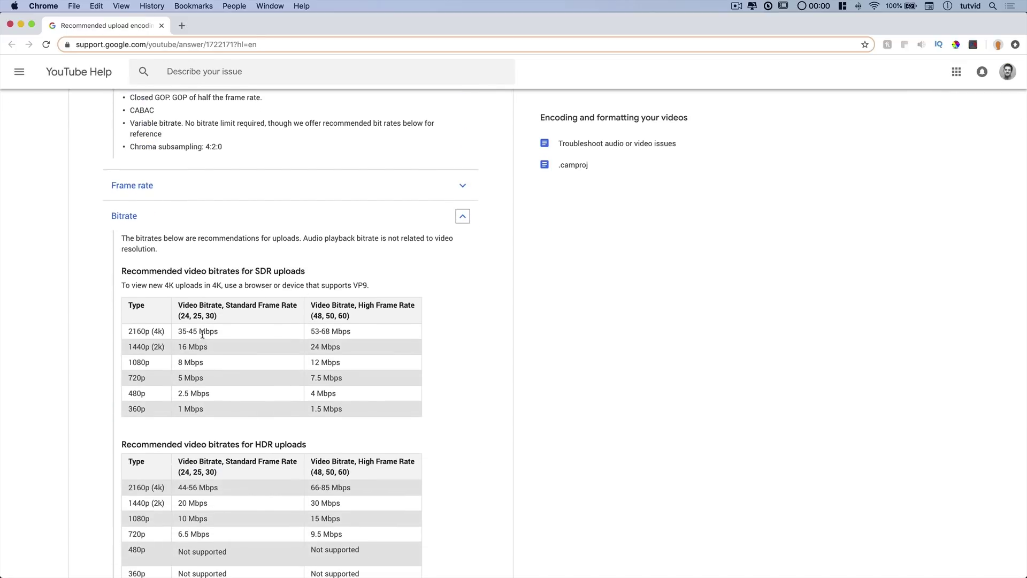
# Highlight the 2160p bitrates: 35-45 Mbps standard and 53-68 Mbps high frame rate.
pyautogui.moveTo(178, 316); pyautogui.dragTo(195, 330)
pyautogui.moveTo(178, 331); pyautogui.dragTo(206, 331)
pyautogui.click(219, 334)
pyautogui.moveTo(312, 331); pyautogui.dragTo(346, 315)
pyautogui.moveTo(311, 331); pyautogui.dragTo(330, 331)
pyautogui.click(349, 331)
pyautogui.press('super+Tab')
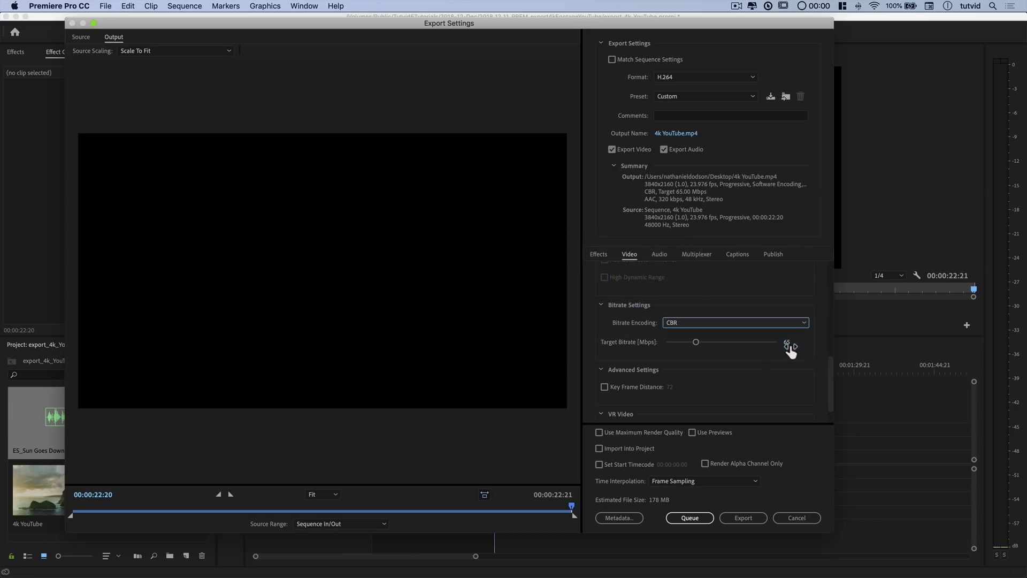
# Try VBR, 2 pass bitrate encoding with a 55 Mbps target bitrate.
pyautogui.click(758, 323)
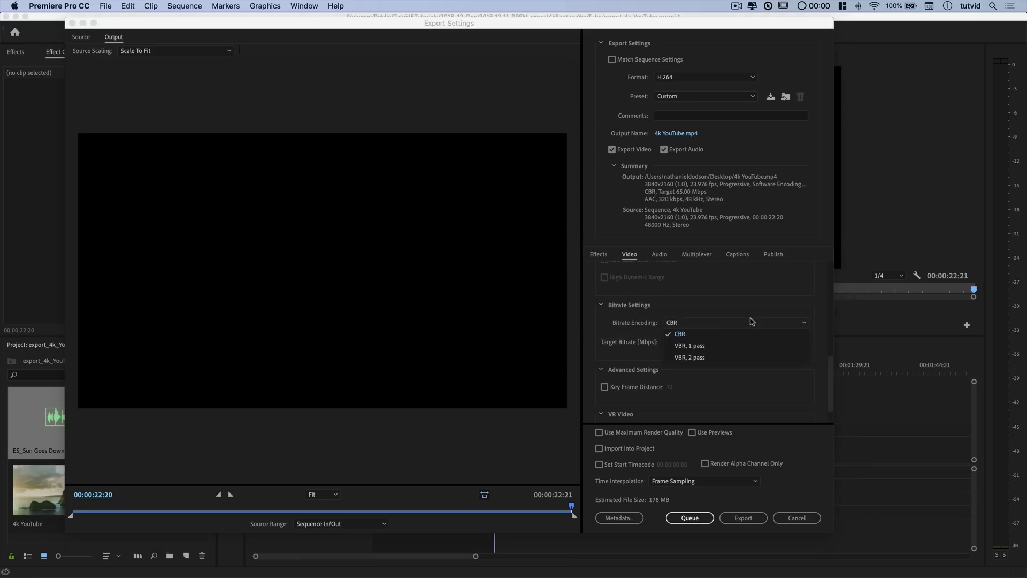
pyautogui.click(711, 357)
pyautogui.click(789, 345)
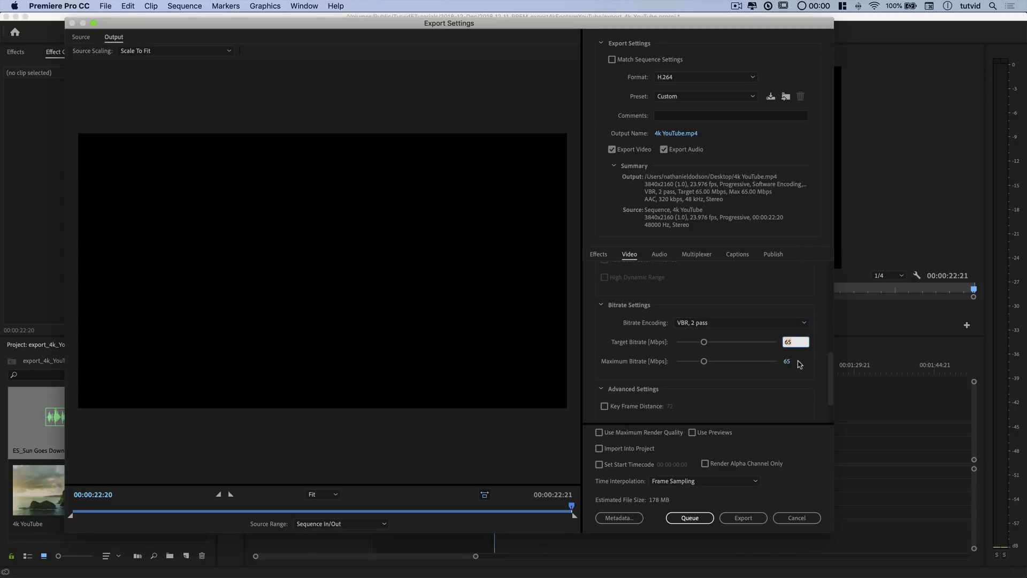
pyautogui.write('55')
pyautogui.press('Tab')
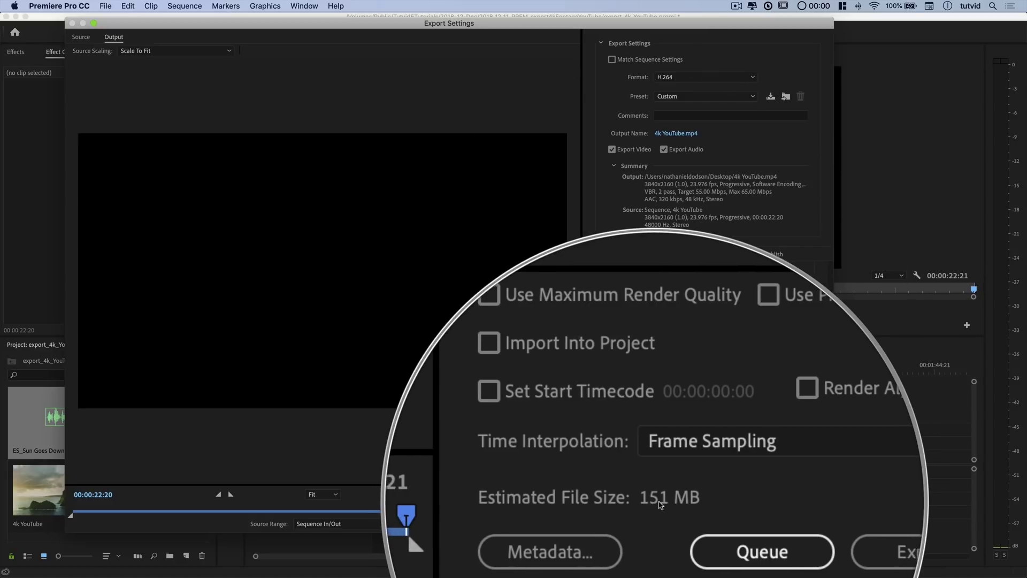
# Switch back to CBR at a 65 Mbps target bitrate and queue the export in Media Encoder.
pyautogui.click(731, 322)
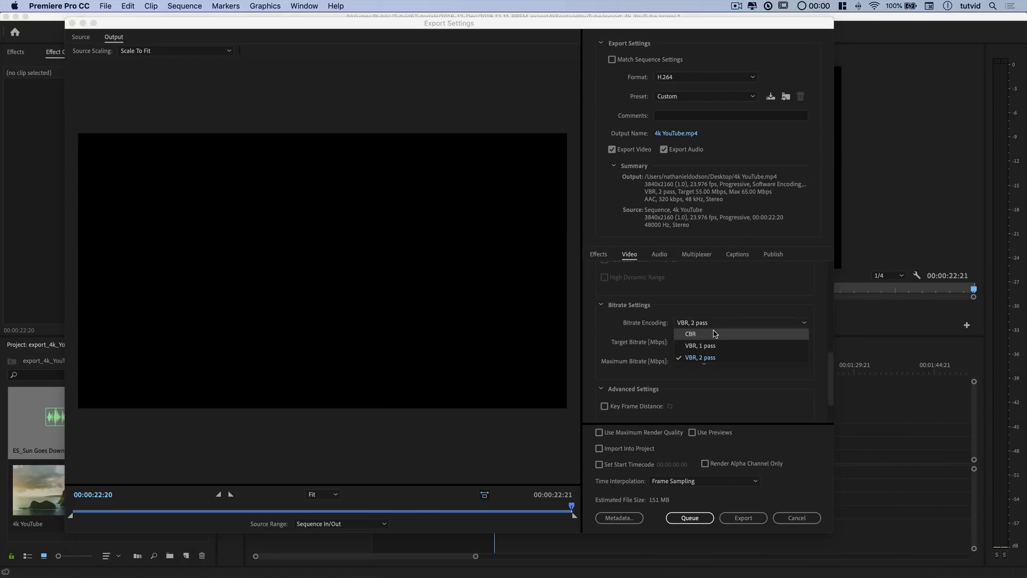
pyautogui.click(716, 332)
pyautogui.click(786, 343)
pyautogui.write('65')
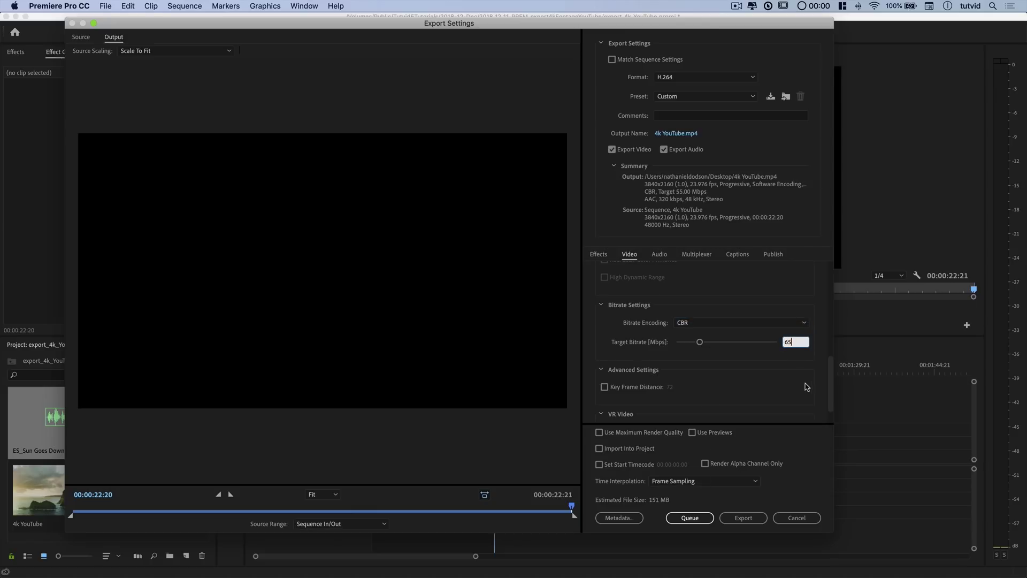
pyautogui.press('Tab')
pyautogui.scroll(-2, 730, 380)
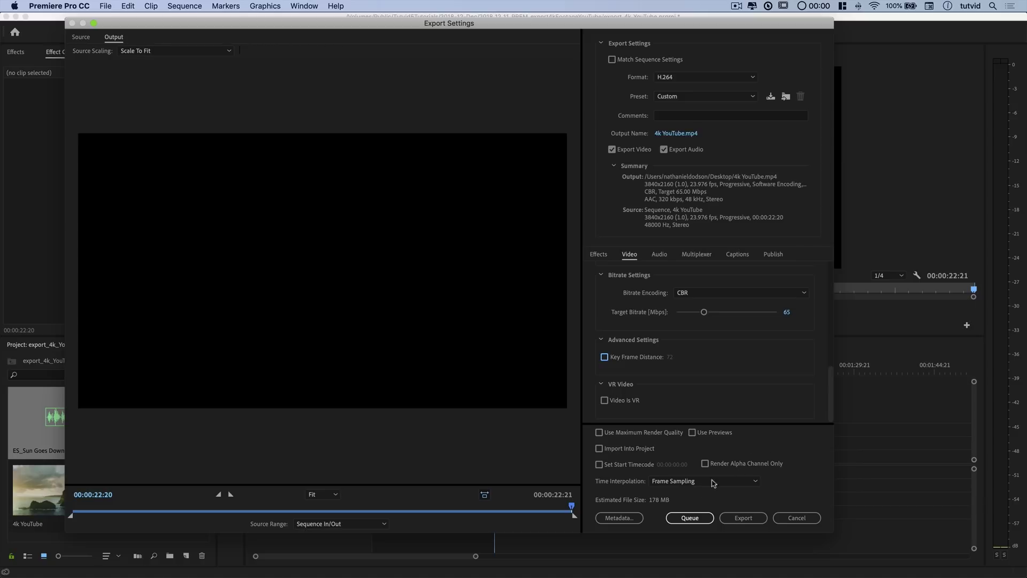
pyautogui.click(690, 518)
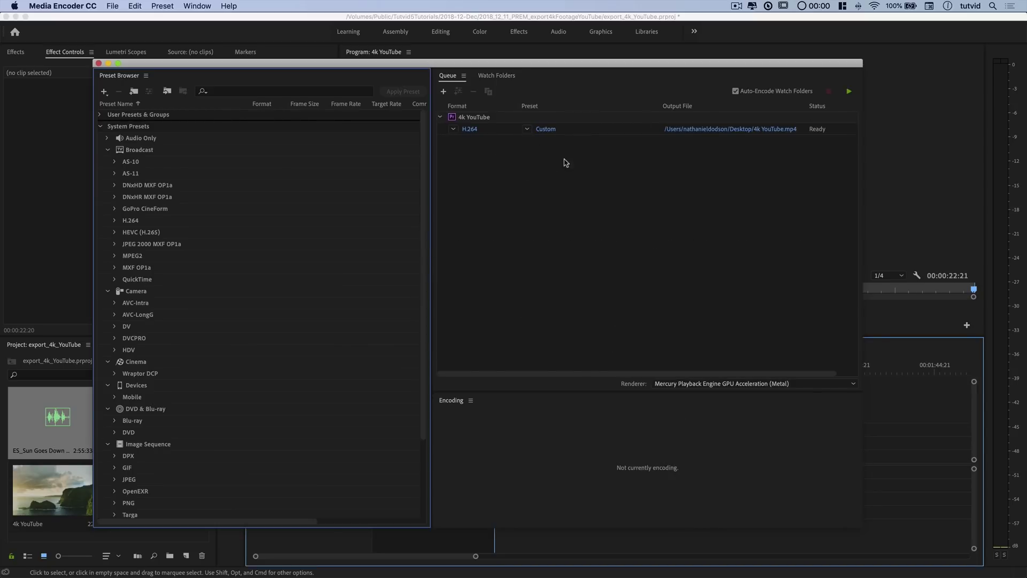
# Select the 4k YouTube job in Media Encoder's queue and start encoding it.
pyautogui.click(567, 118)
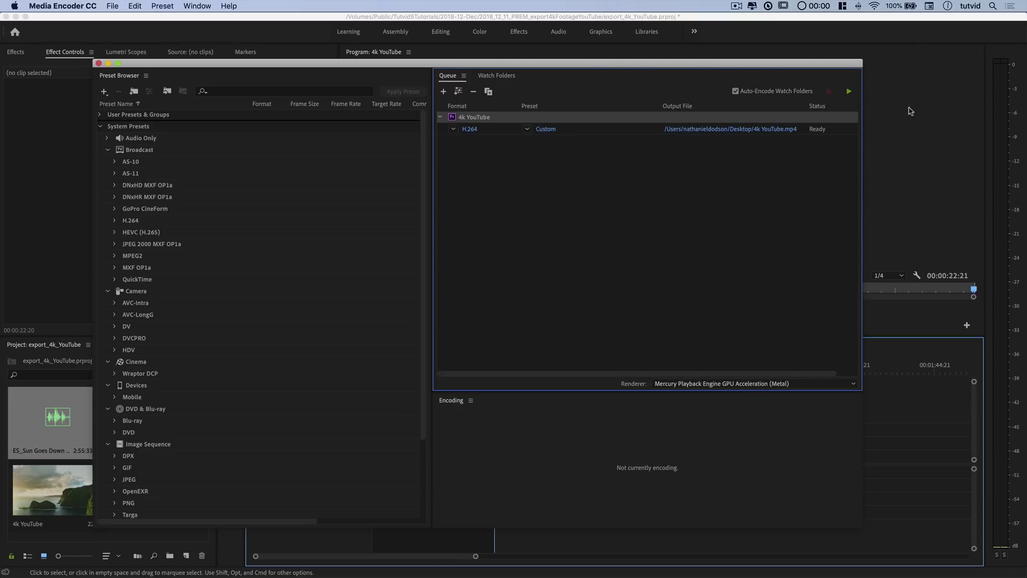
pyautogui.click(849, 91)
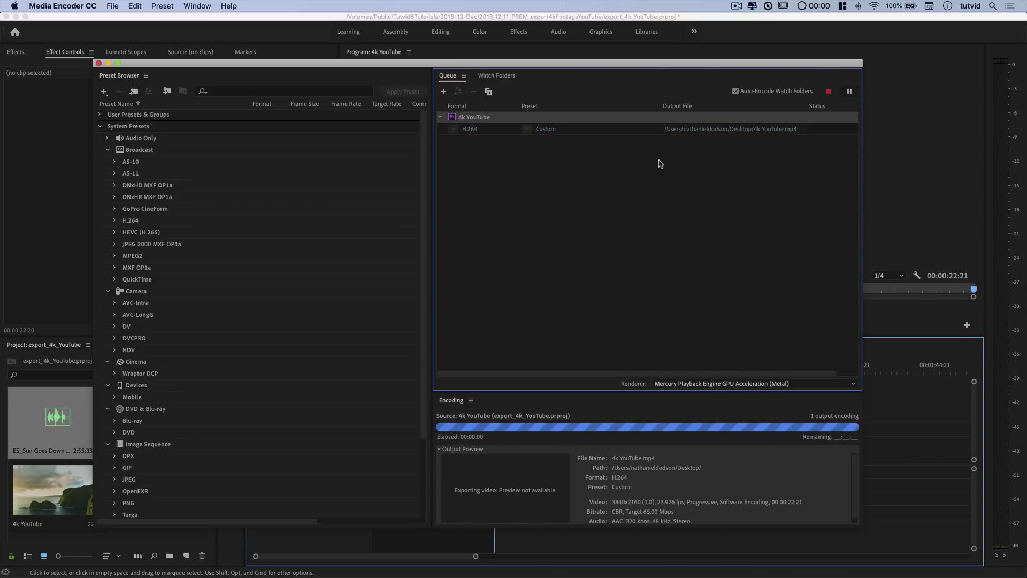
# Bring Premiere Pro back to the front while Media Encoder keeps rendering.
pyautogui.press('super+Tab')
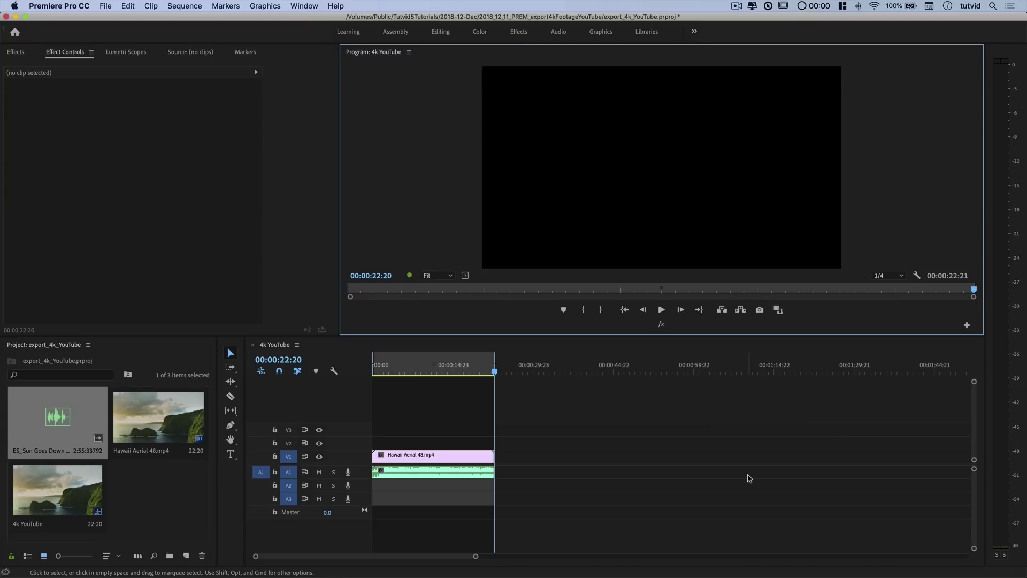